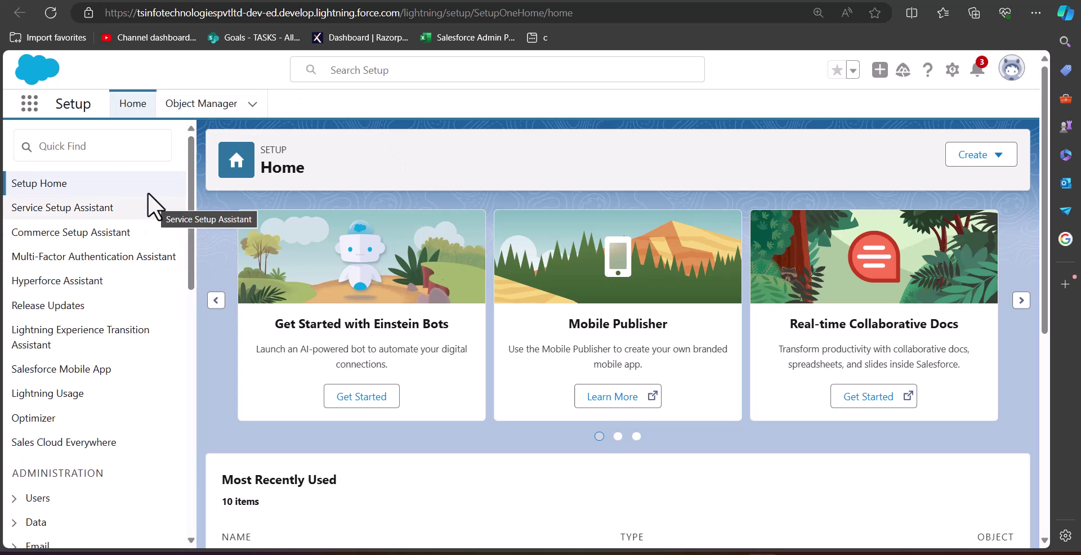
Create the static resource Trailhead_Image from trailhead.png with Public cache control.
left_click(126, 152)
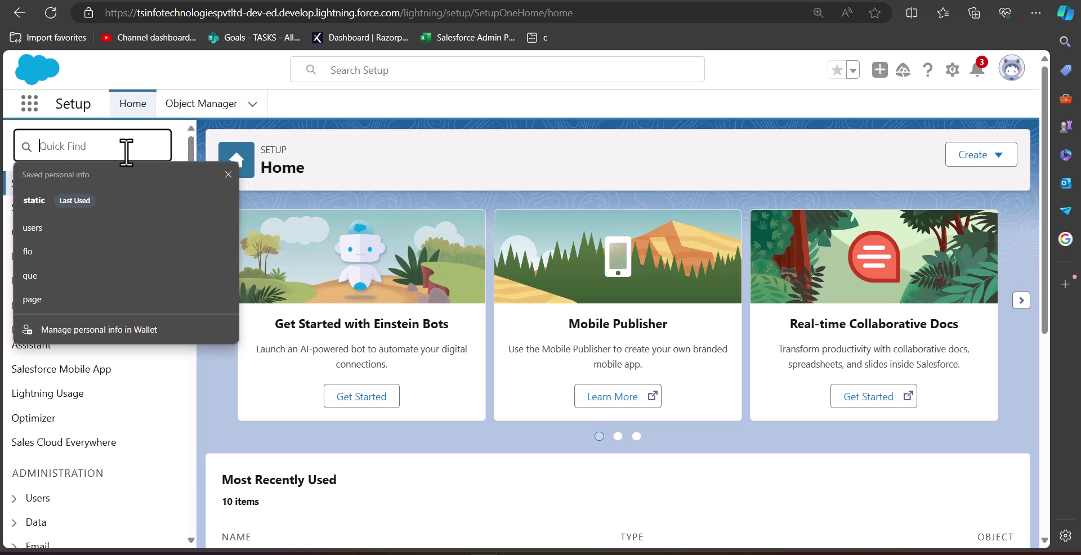
type("static")
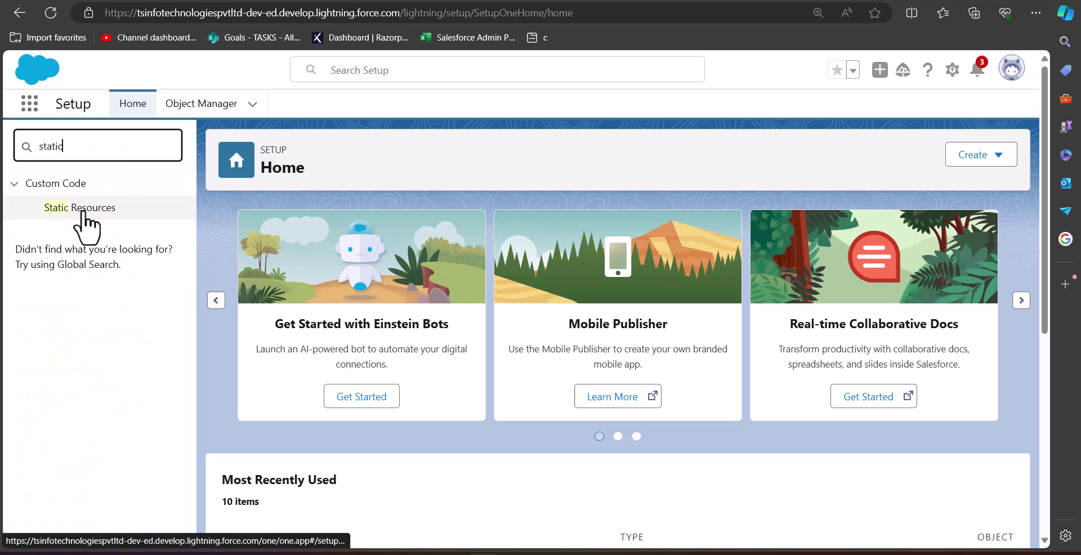
left_click(82, 209)
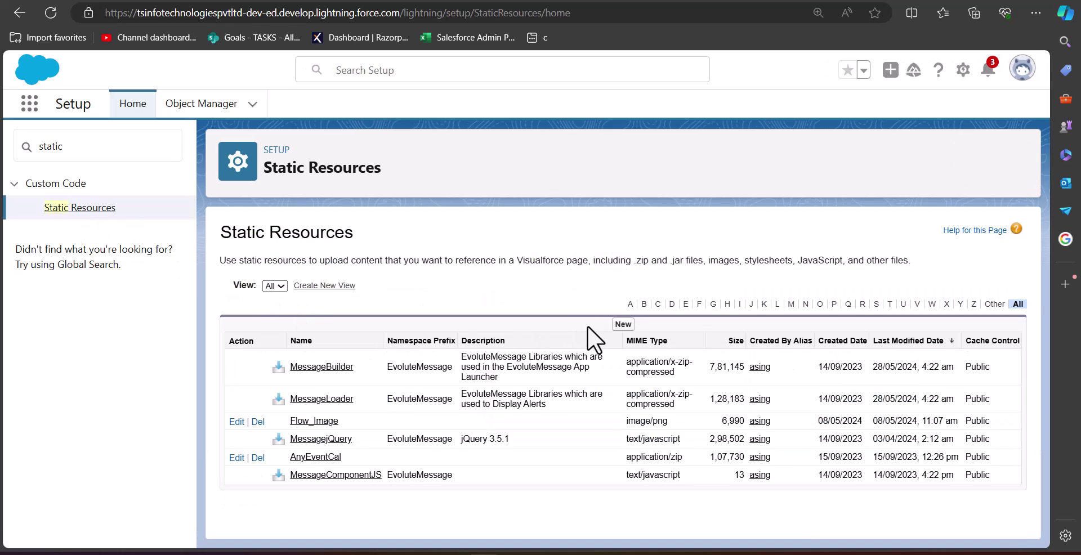
left_click(622, 325)
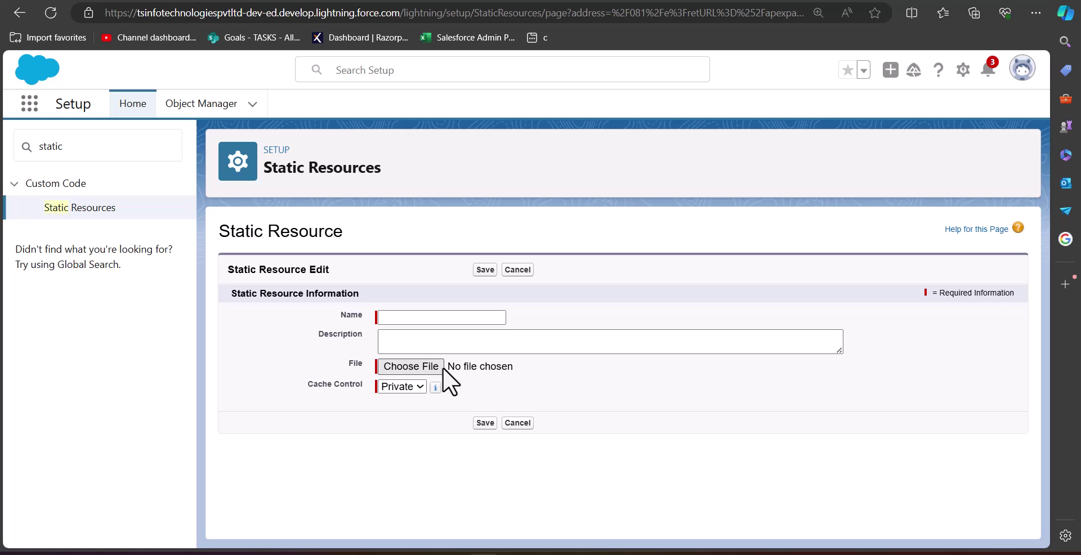
left_click(472, 315)
type("Trailhead_Image")
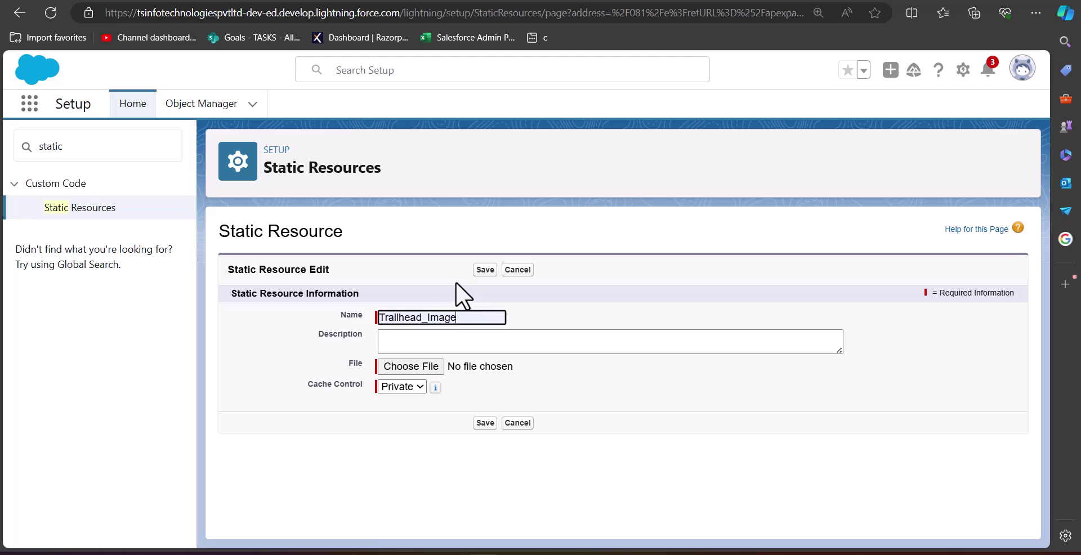
left_click(421, 366)
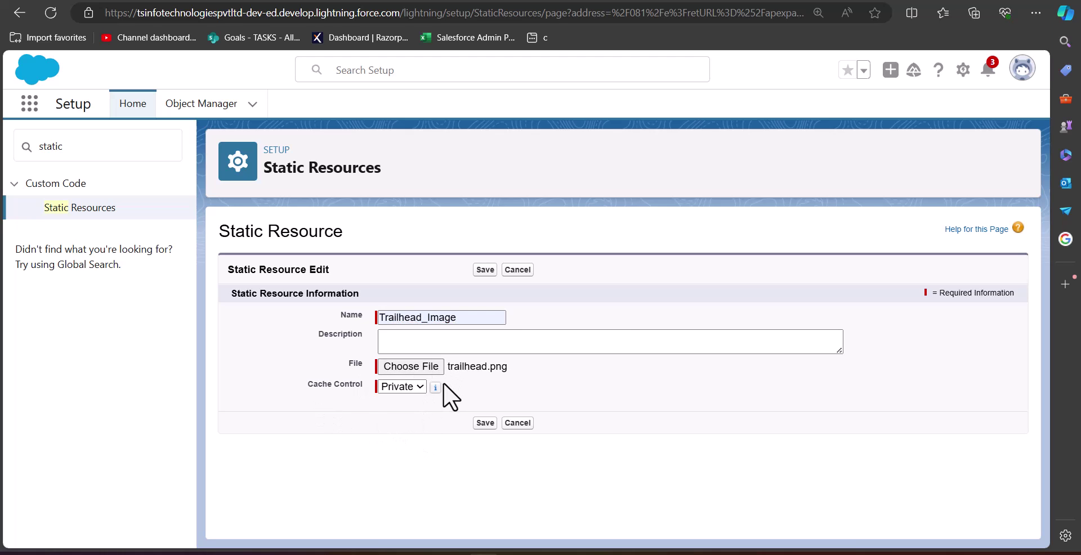
left_click(398, 388)
left_click(399, 415)
left_click(485, 422)
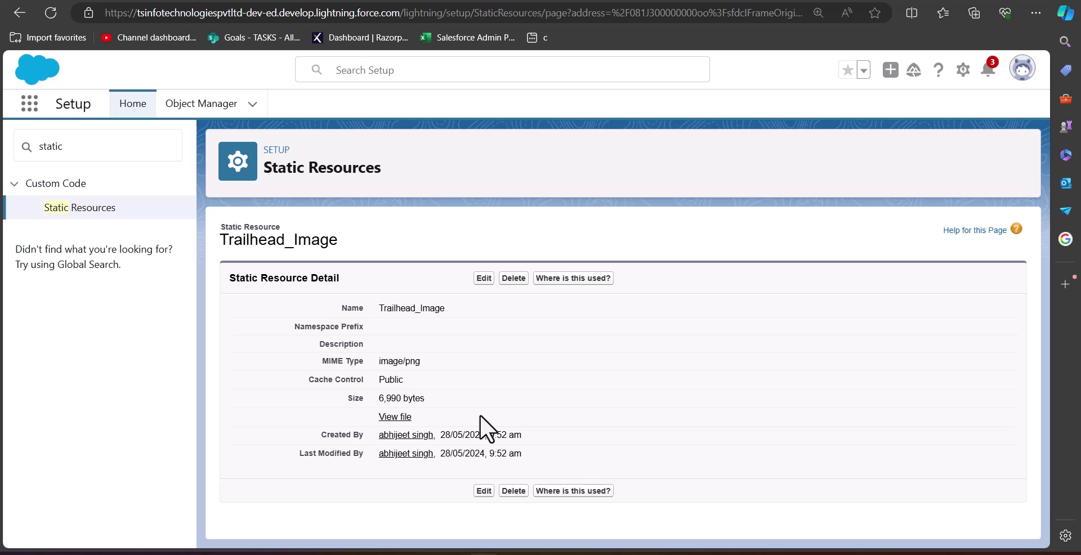
From the Flows setup page, start a new Screen Flow.
left_click_drag(89, 149, 6, 161)
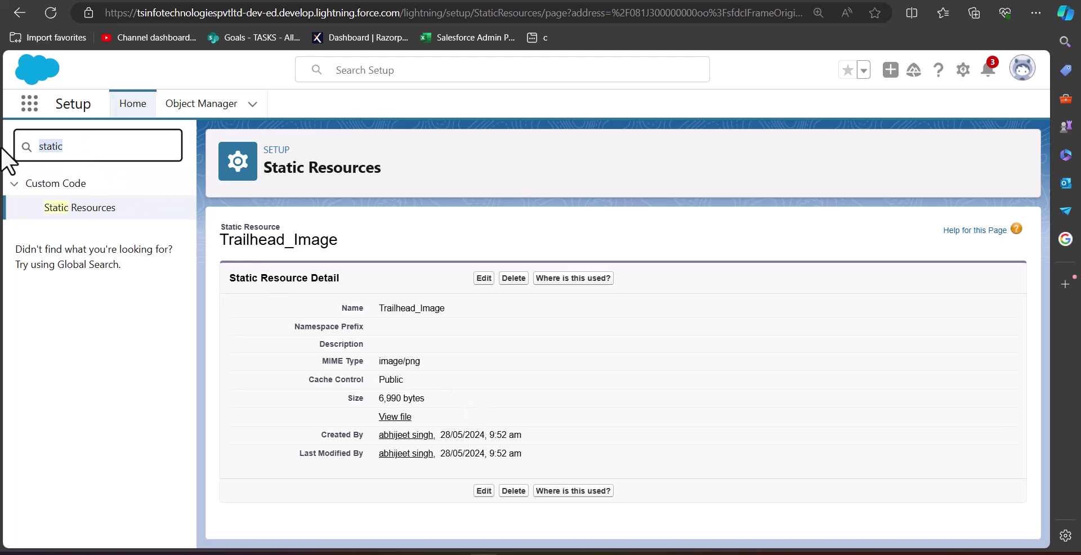
type("flows")
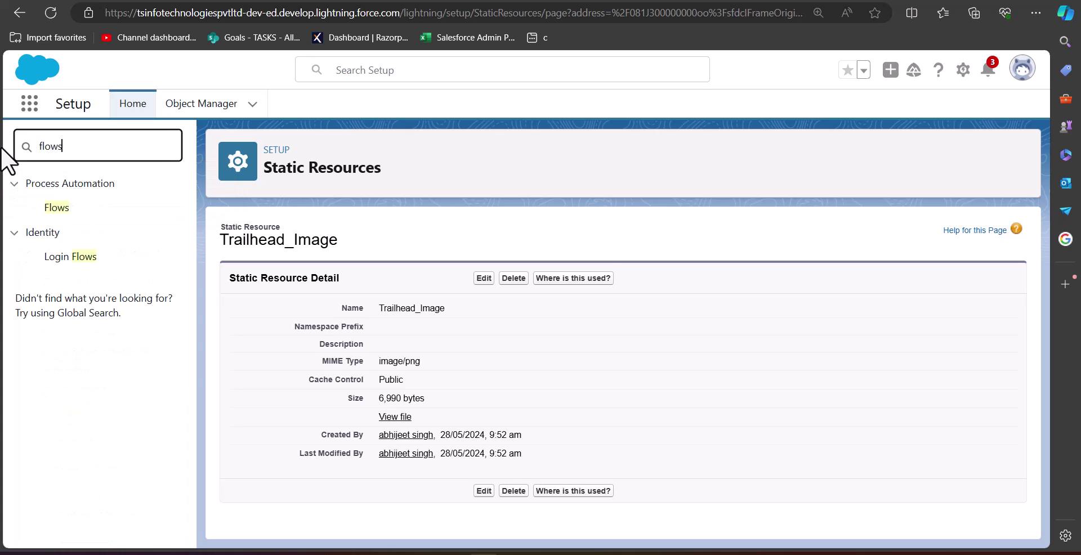
left_click(56, 207)
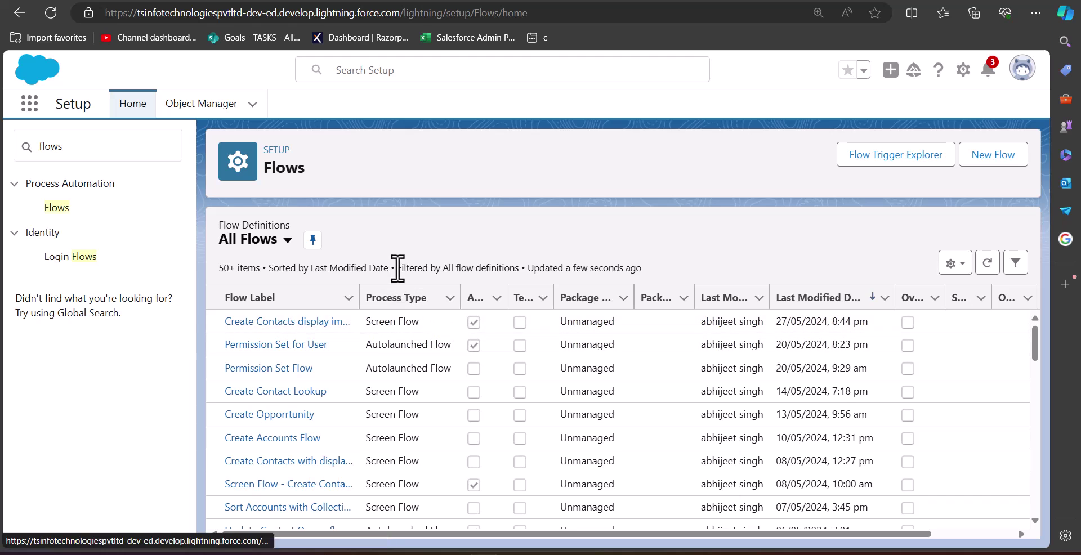
left_click(992, 159)
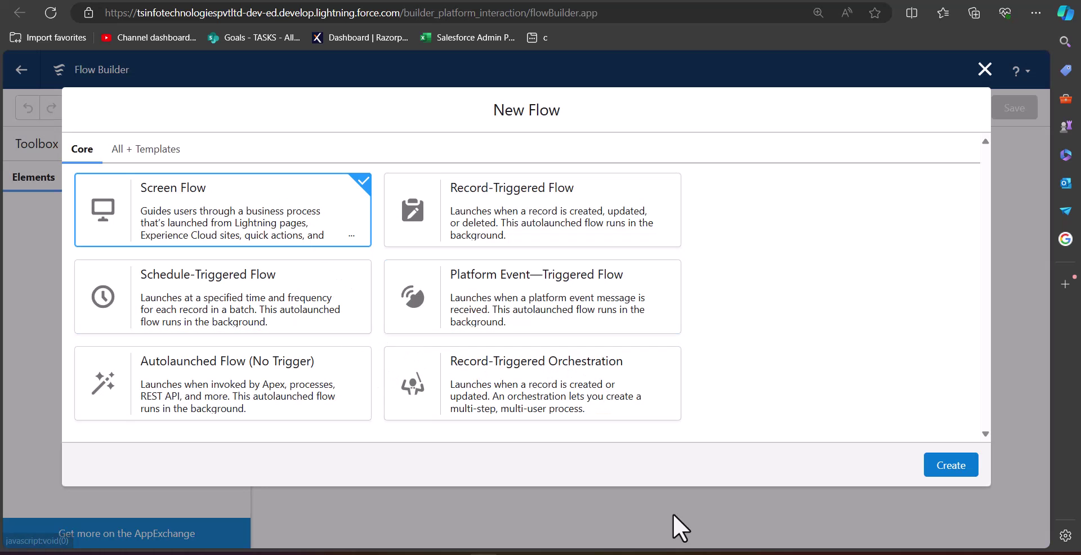
left_click(951, 466)
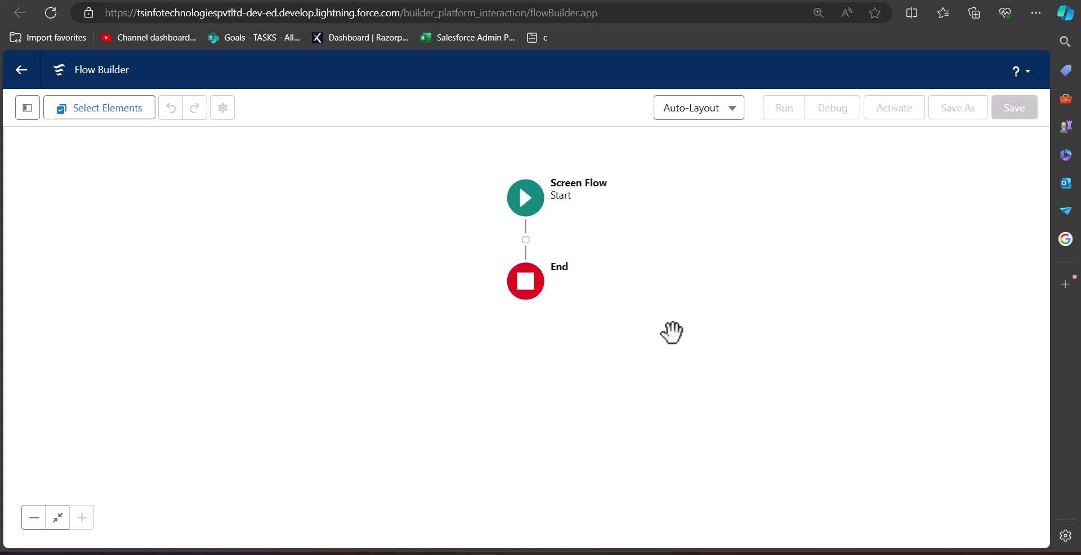
Add a Screen element after Start labelled 'Contact details' with API name Contact_details.
left_click(525, 240)
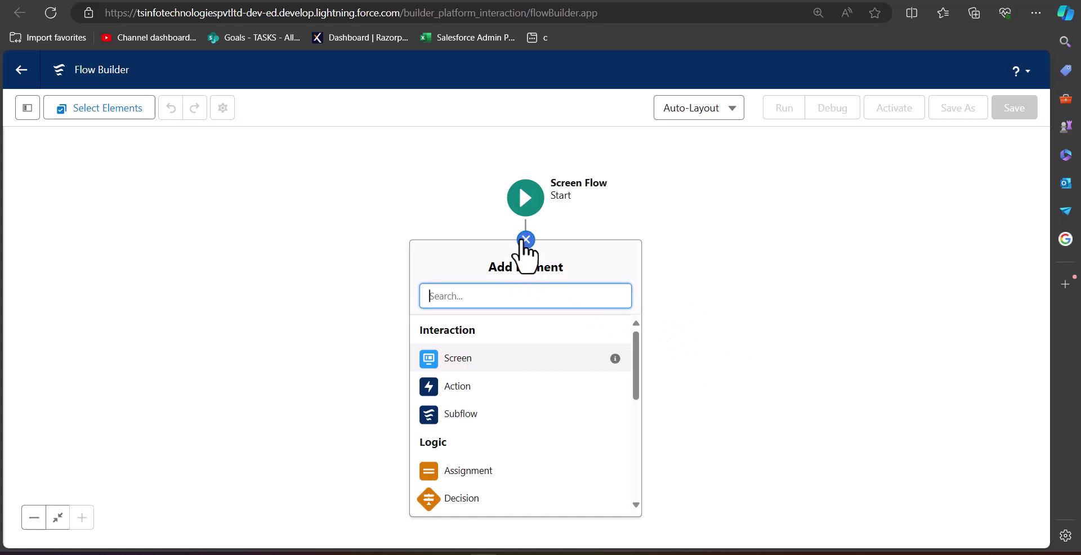
left_click(531, 360)
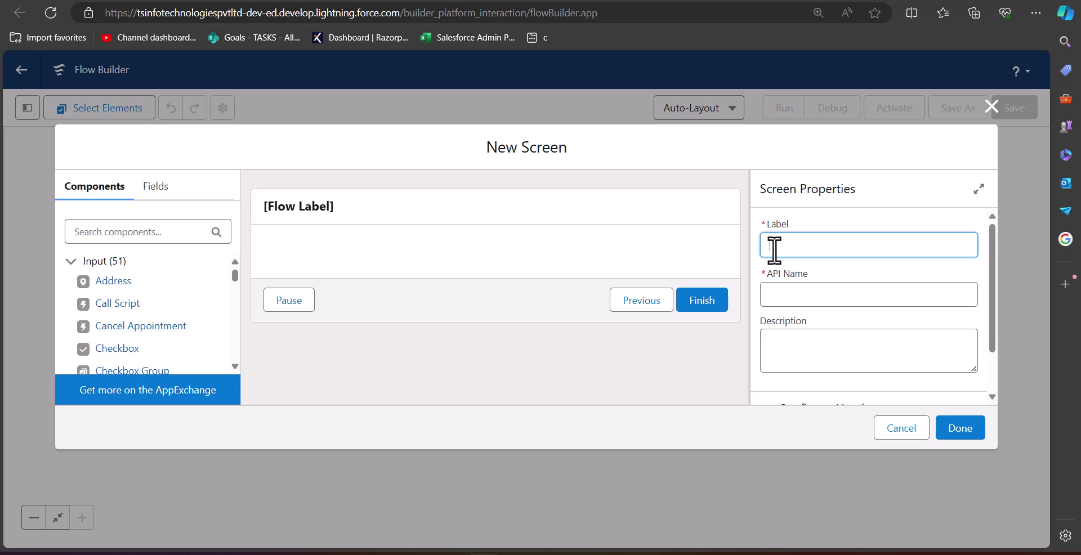
type("ontact details")
left_click(831, 292)
left_click(741, 264)
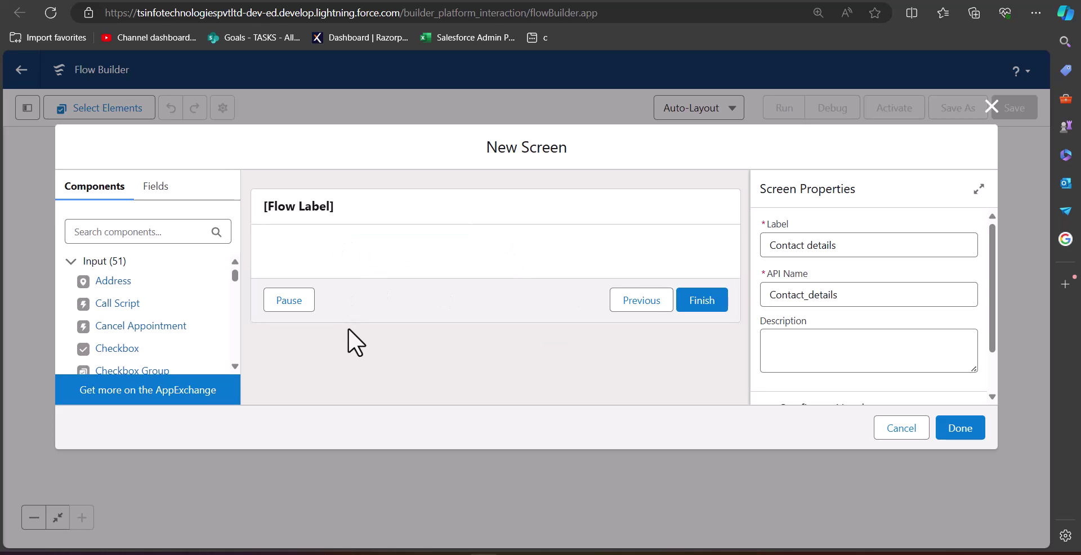
scroll(153, 278, "down", 3)
scroll(153, 278, "down", 2)
scroll(154, 278, "up", 3)
scroll(153, 278, "down", 5)
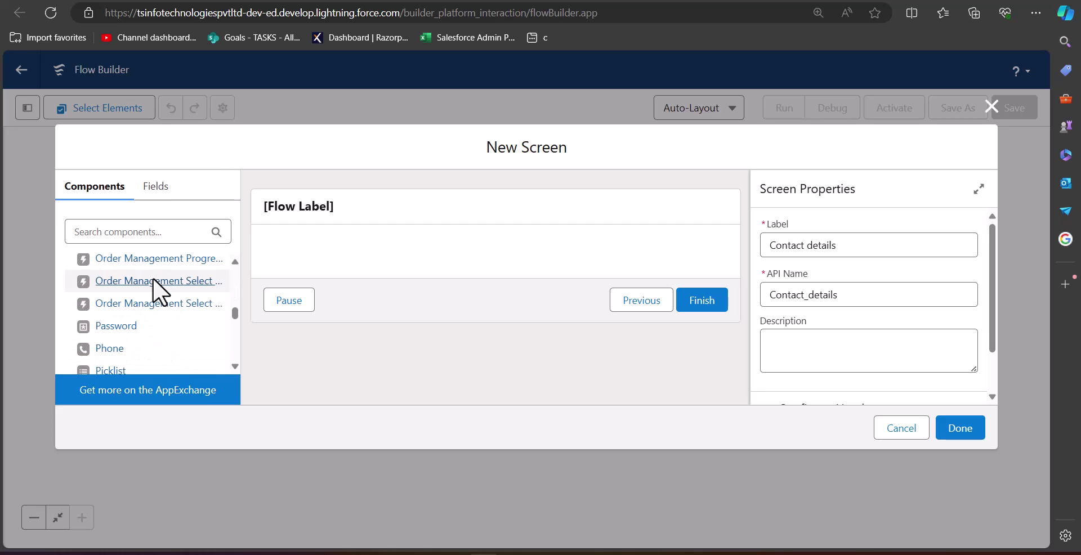
scroll(153, 278, "down", 5)
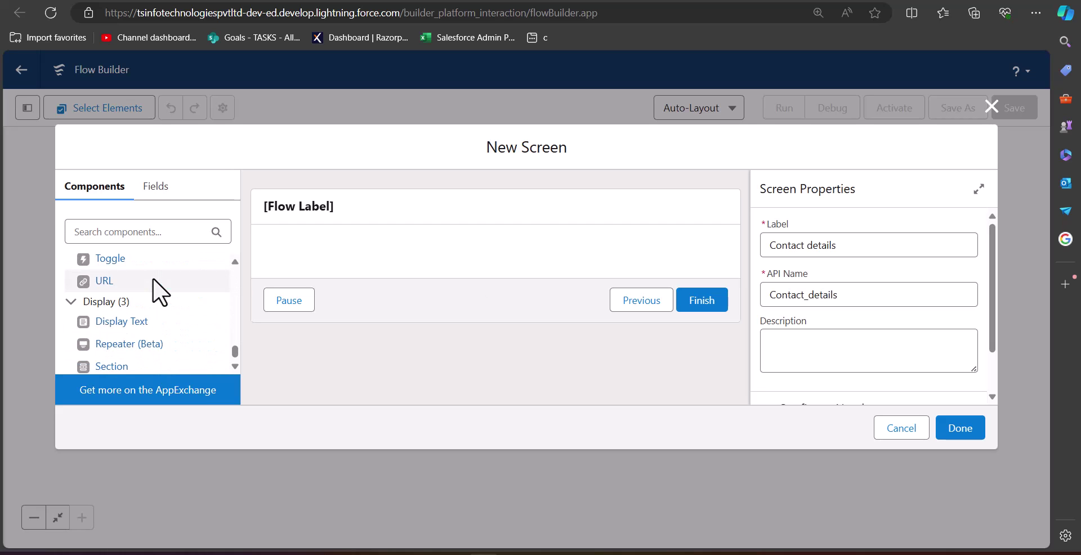
scroll(142, 299, "up", 2)
Place a Text component labelled Last Name (API name Last_Name) and make it required.
left_click_drag(107, 302, 376, 253)
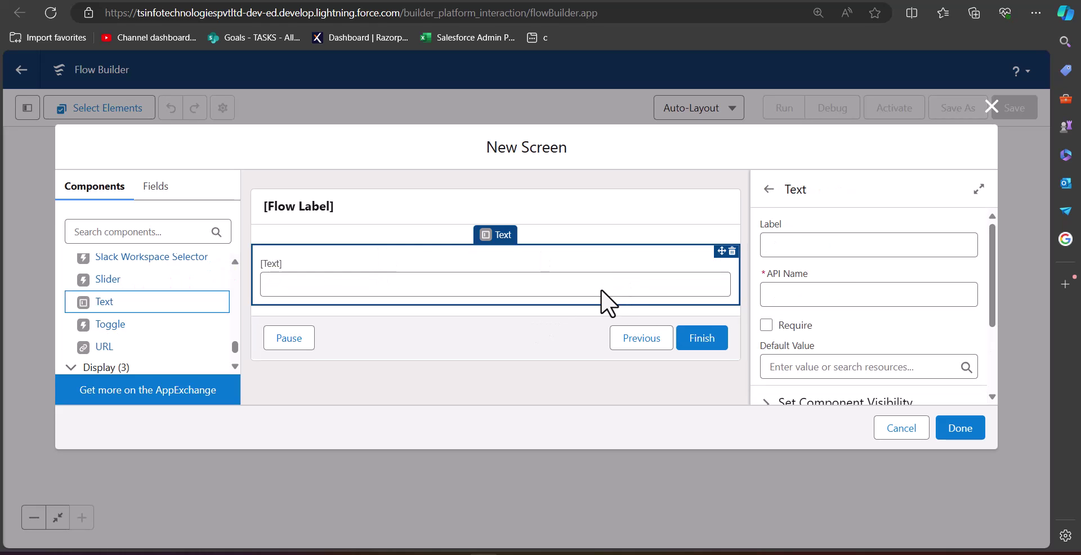
left_click(833, 241)
type("Last Name")
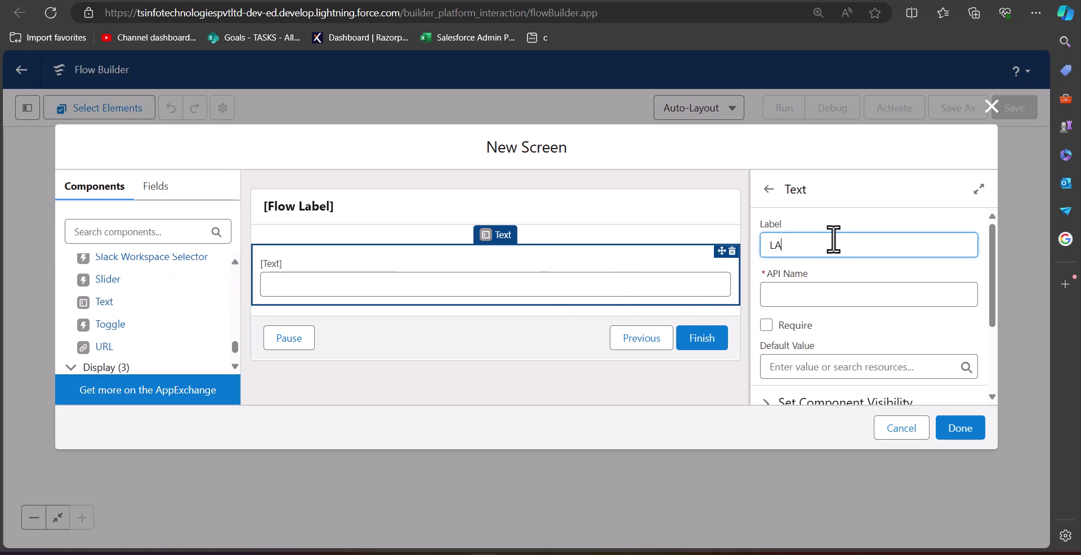
left_click(825, 295)
left_click(861, 316)
left_click(767, 326)
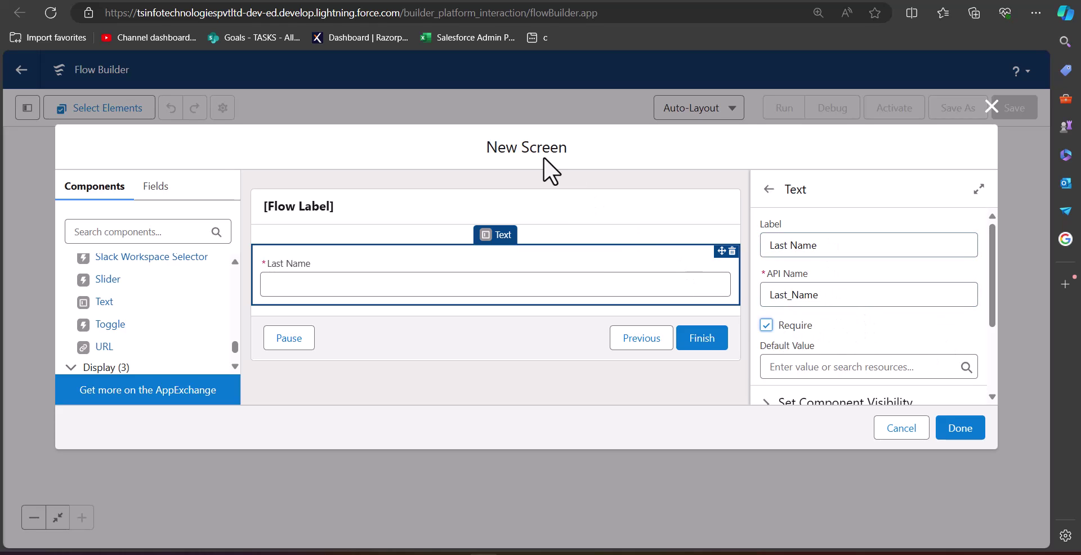
scroll(177, 289, "down", 1)
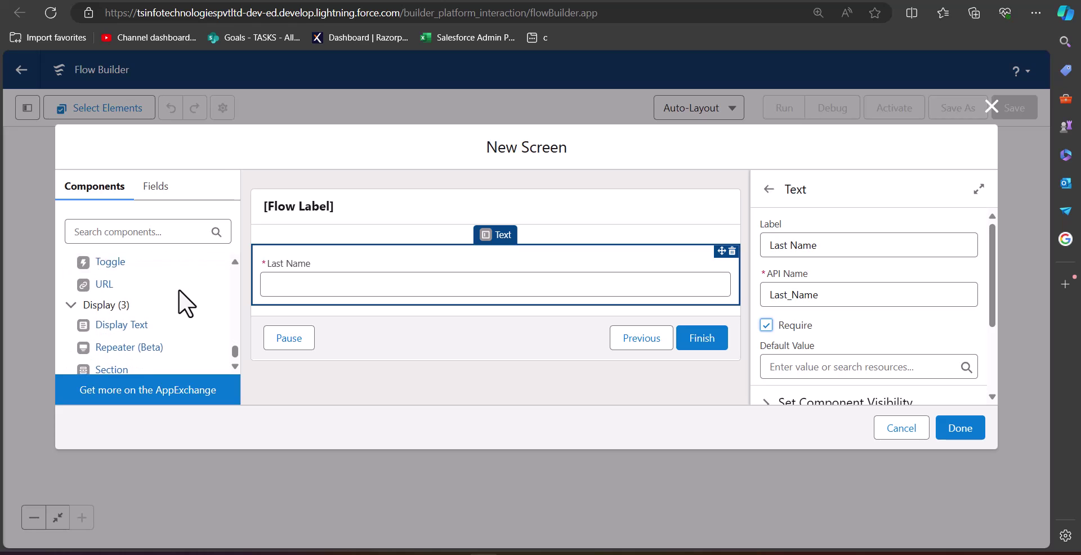
scroll(175, 315, "up", 5)
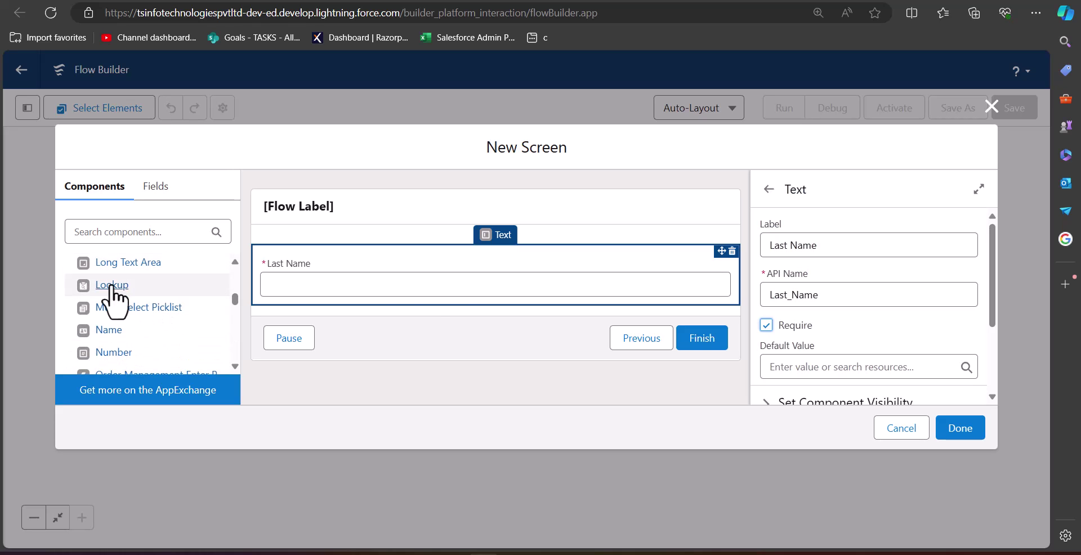
Add a Lookup below Last Name: Contact_accounts, field AccountId, label Account Name, object Contact.
left_click_drag(110, 286, 461, 286)
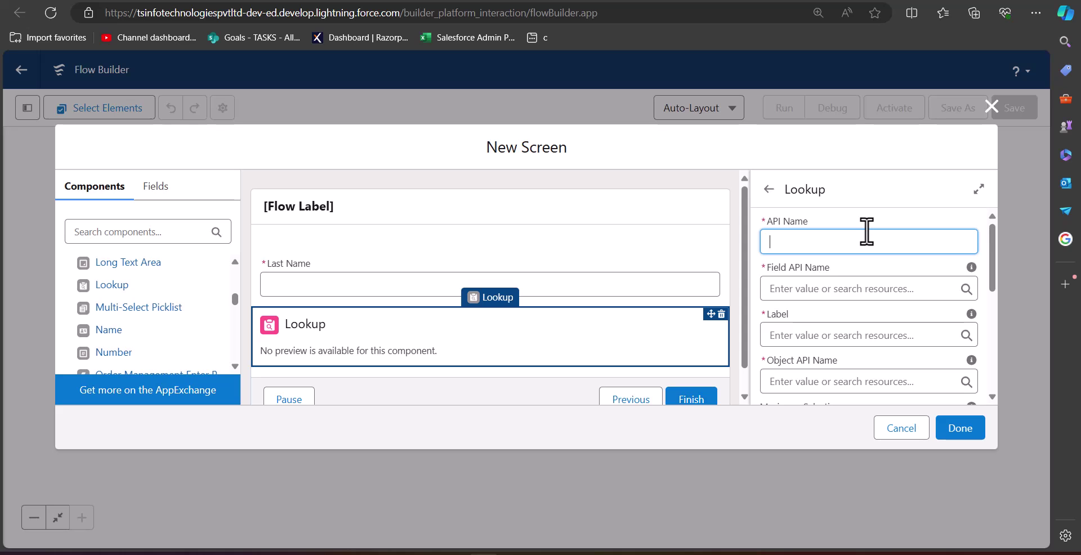
type("Con")
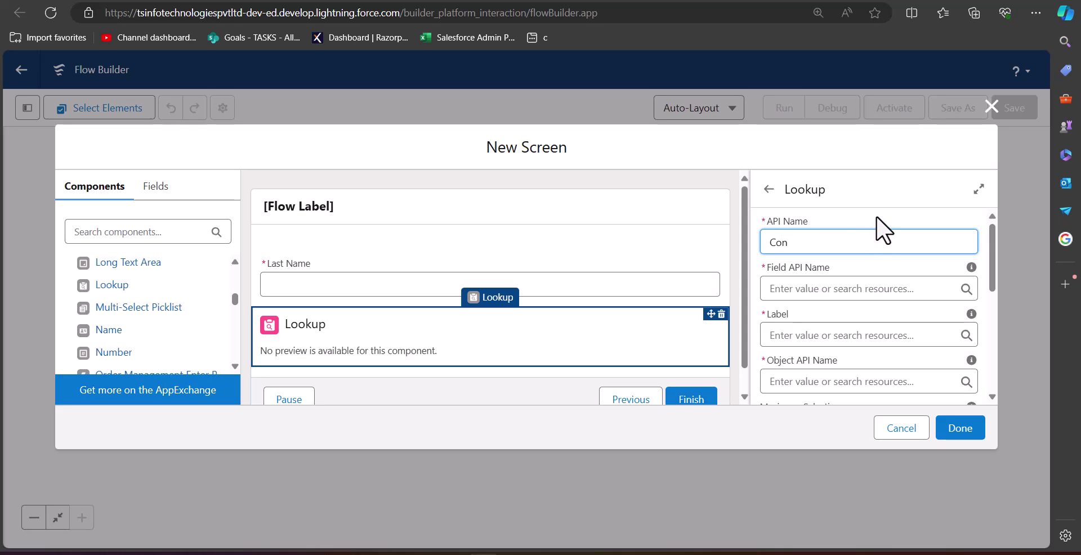
type("tact_accounts")
left_click(820, 290)
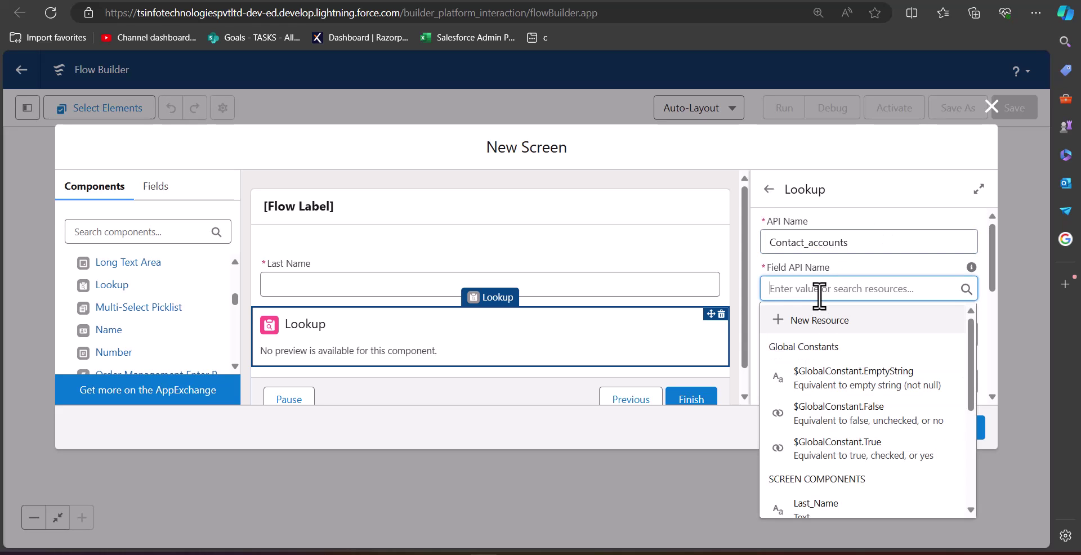
type("AccountId")
left_click(822, 337)
type("Acc")
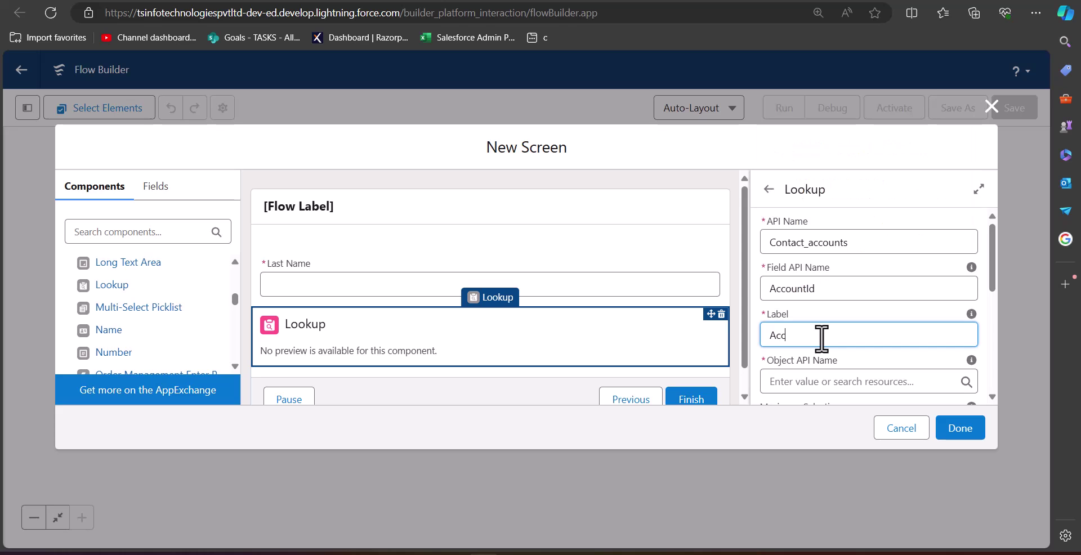
type("ount Name")
left_click(813, 381)
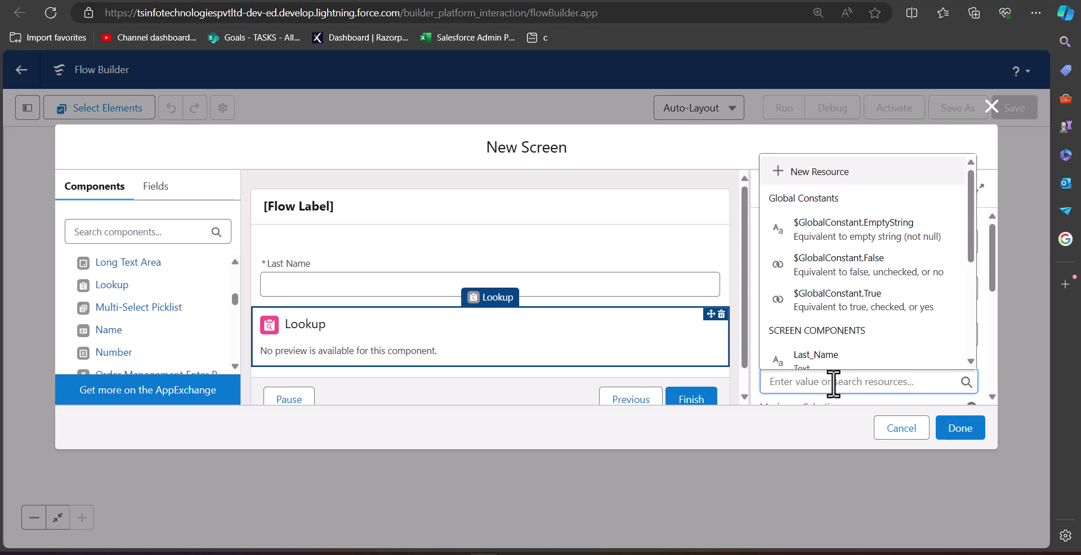
type("Contact")
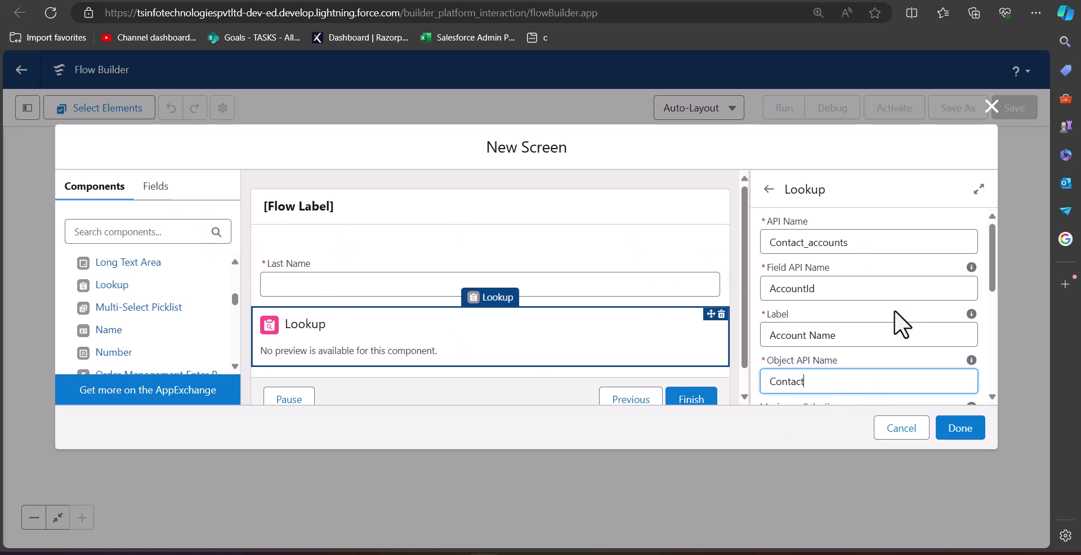
Search the screen components for 'im' to find image components.
scroll(828, 301, "down", 2)
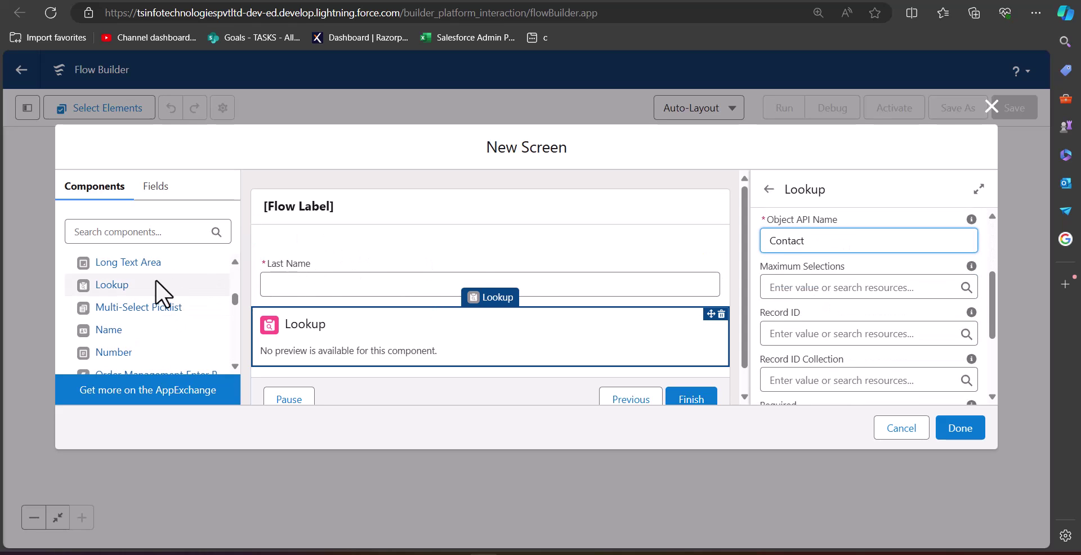
scroll(141, 315, "up", 1)
scroll(142, 325, "up", 5)
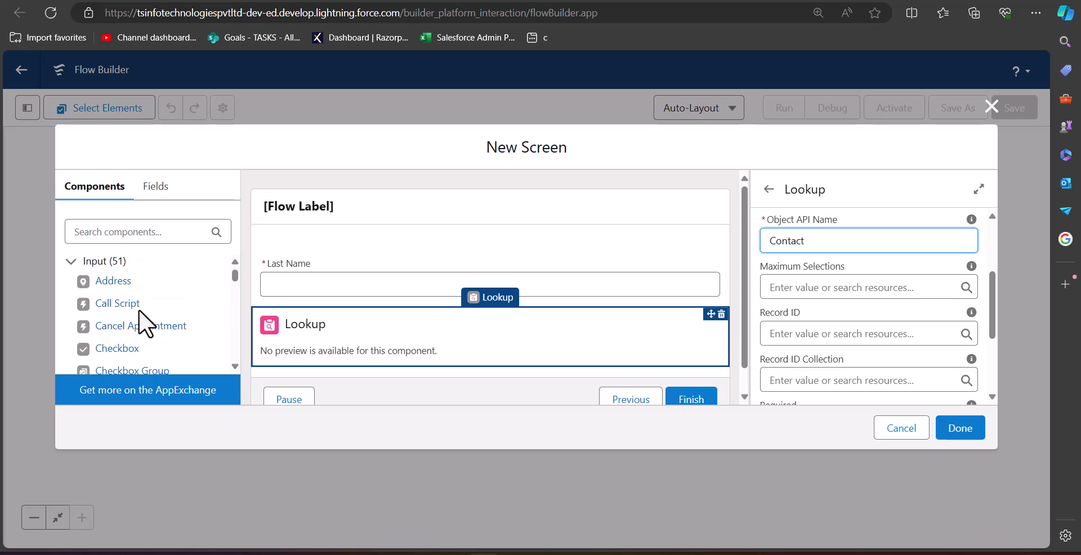
scroll(140, 327, "down", 2)
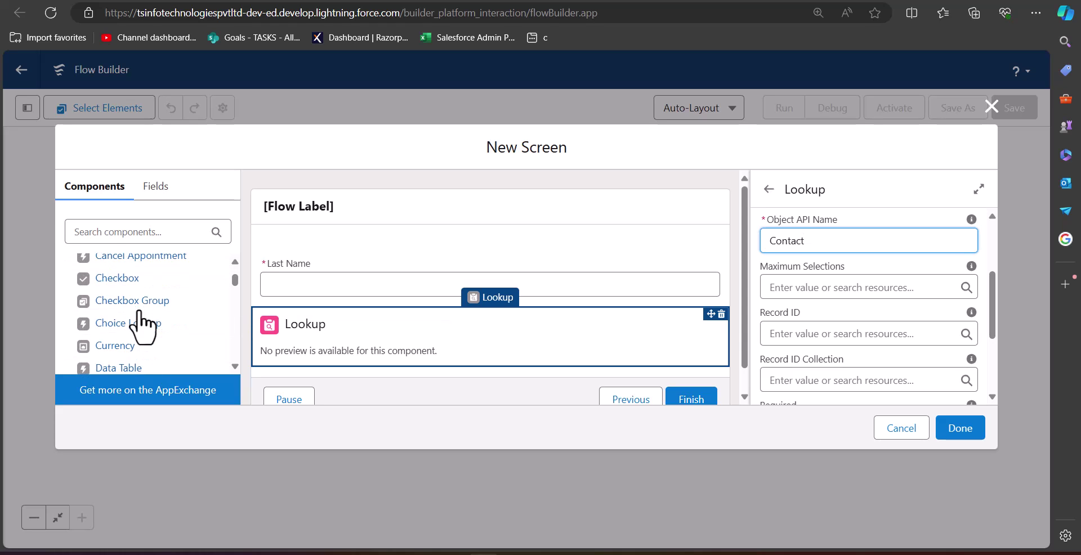
left_click(135, 232)
type("im")
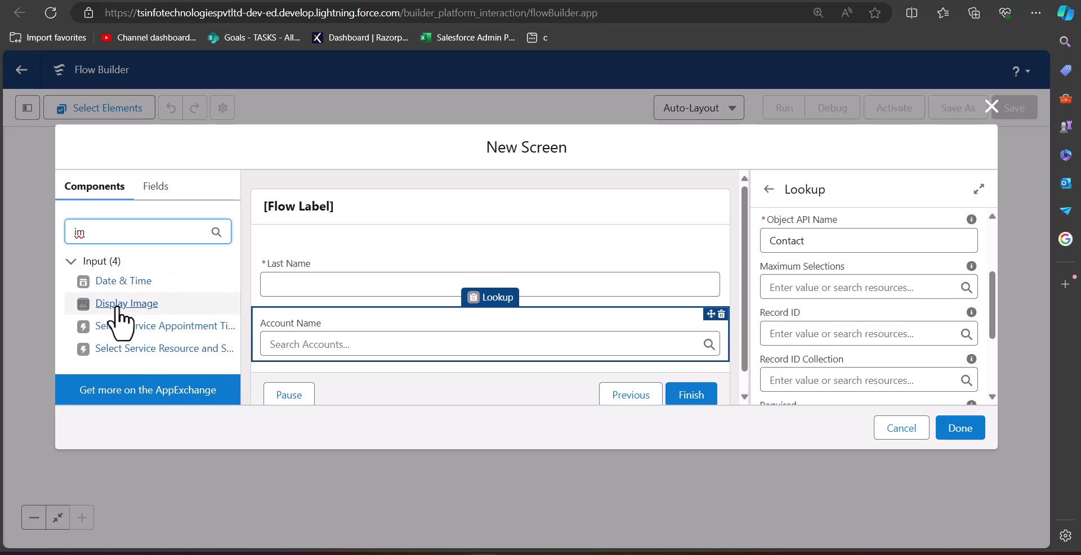
Place a Display Image component at the top of the screen with API name Contact_img.
left_click_drag(121, 309, 557, 250)
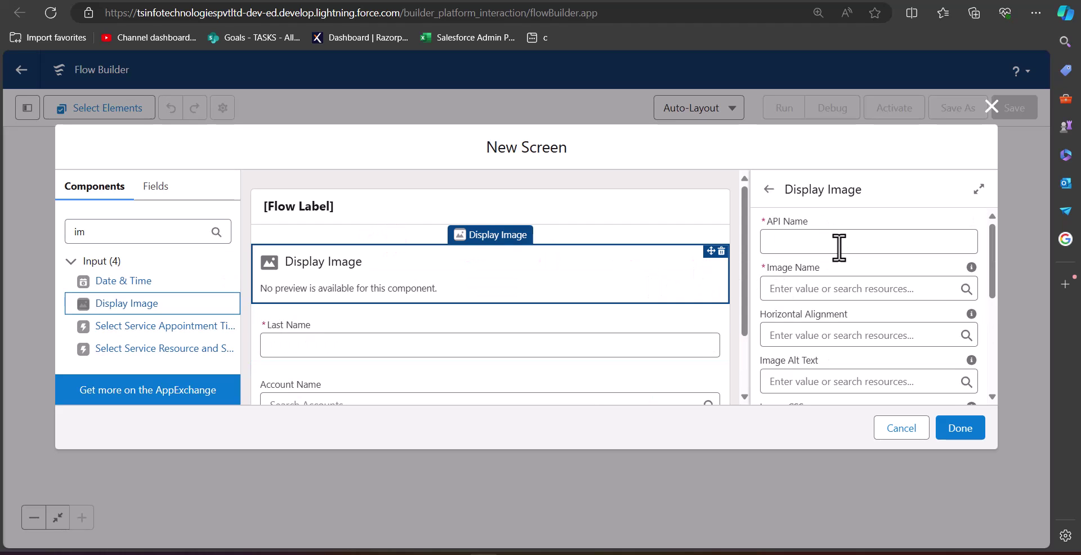
left_click(800, 232)
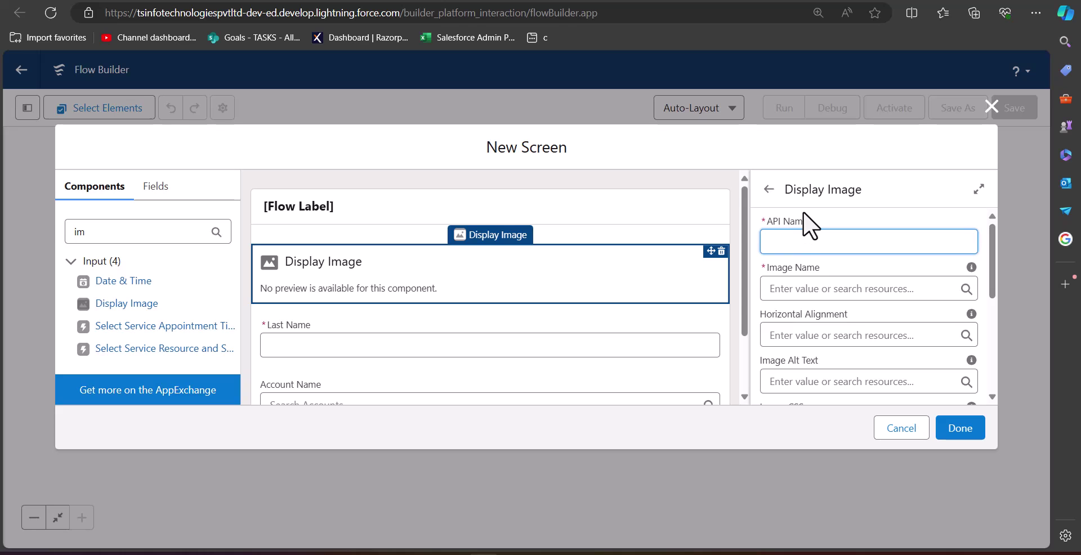
type("Contact_img")
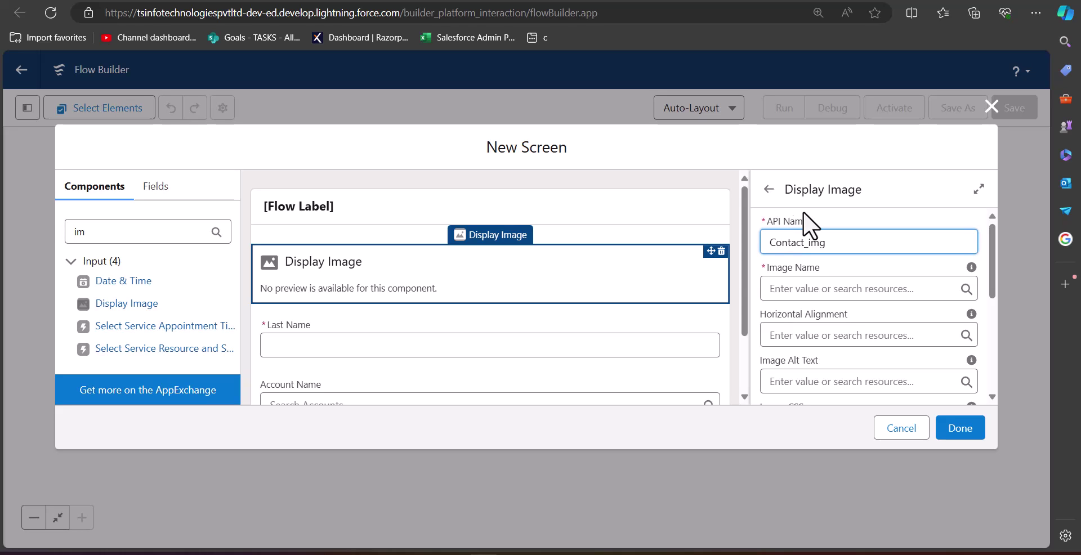
left_click(802, 289)
left_click(532, 274)
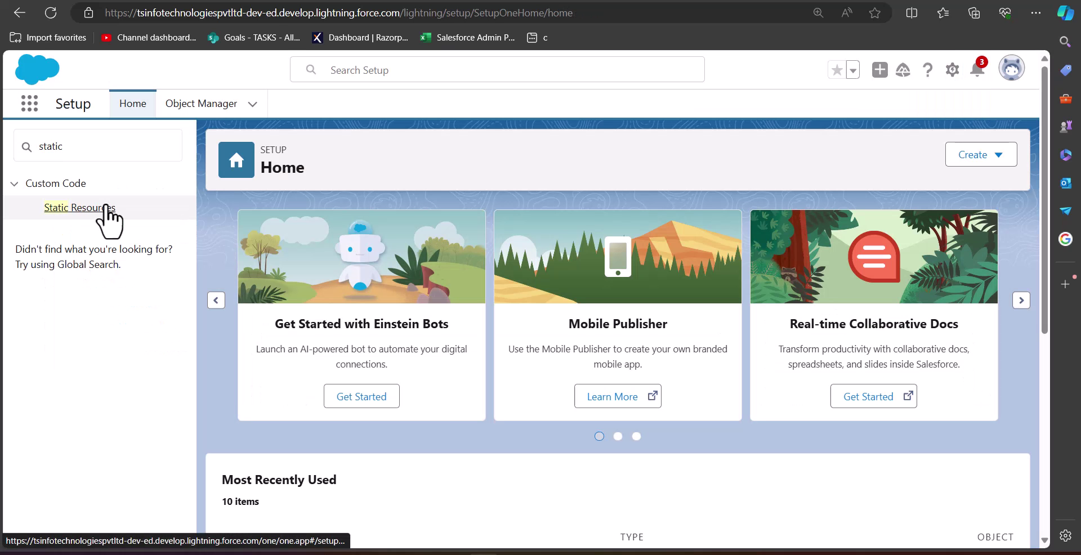
Open the Trailhead_Image static resource, select its name, and return to Flow Builder.
left_click(110, 208)
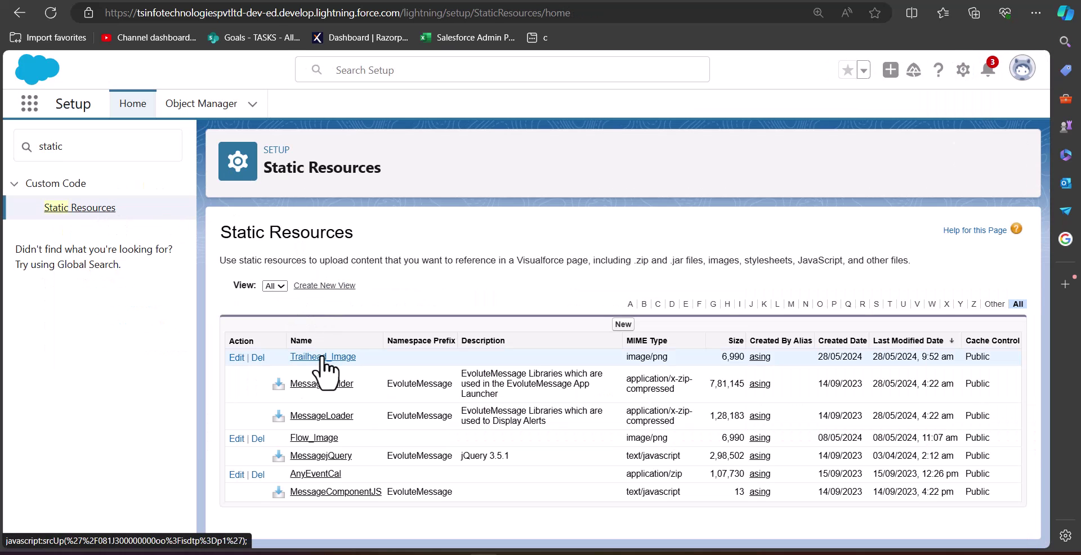
left_click(322, 358)
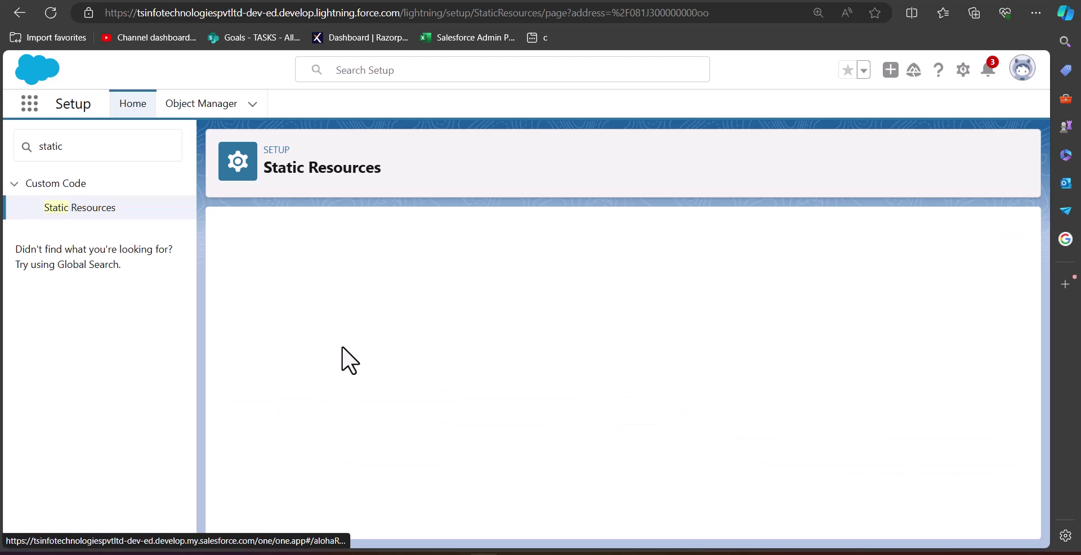
left_click_drag(444, 309, 376, 308)
key("ctrl+c")
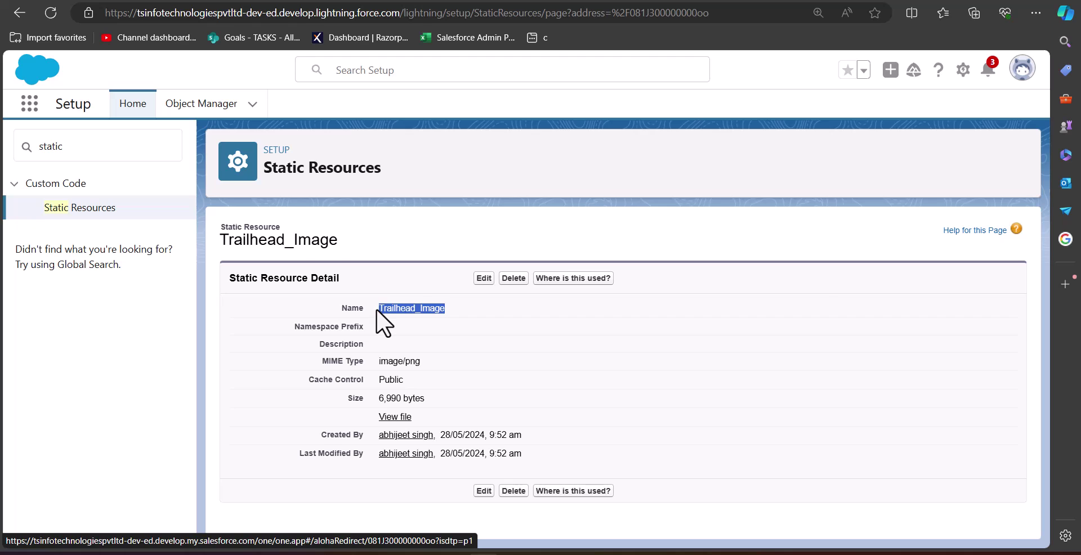
key("alt+Tab")
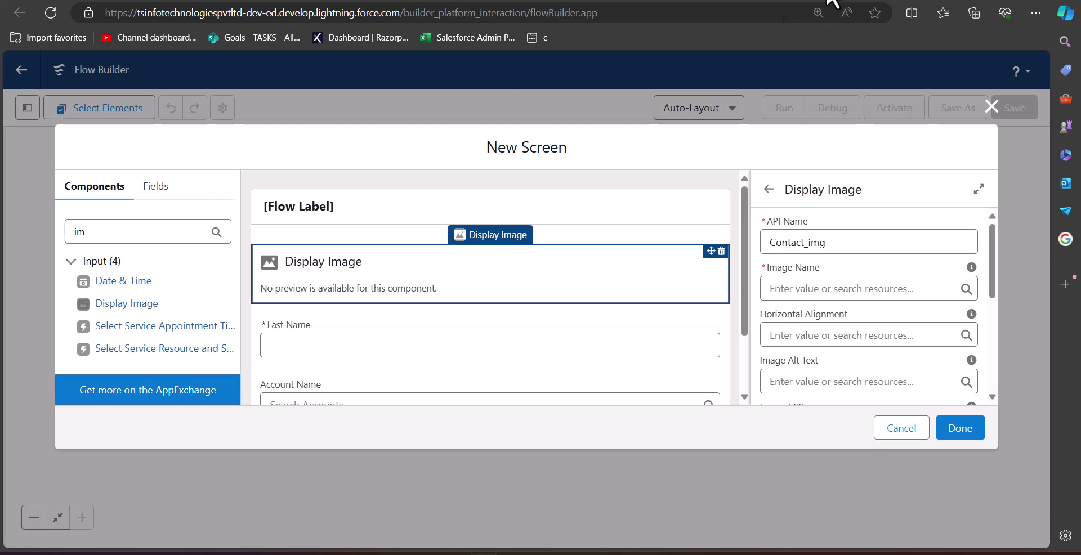
Set the image name to Trailhead_Image, horizontal alignment to Center, and finish the screen.
left_click(783, 288)
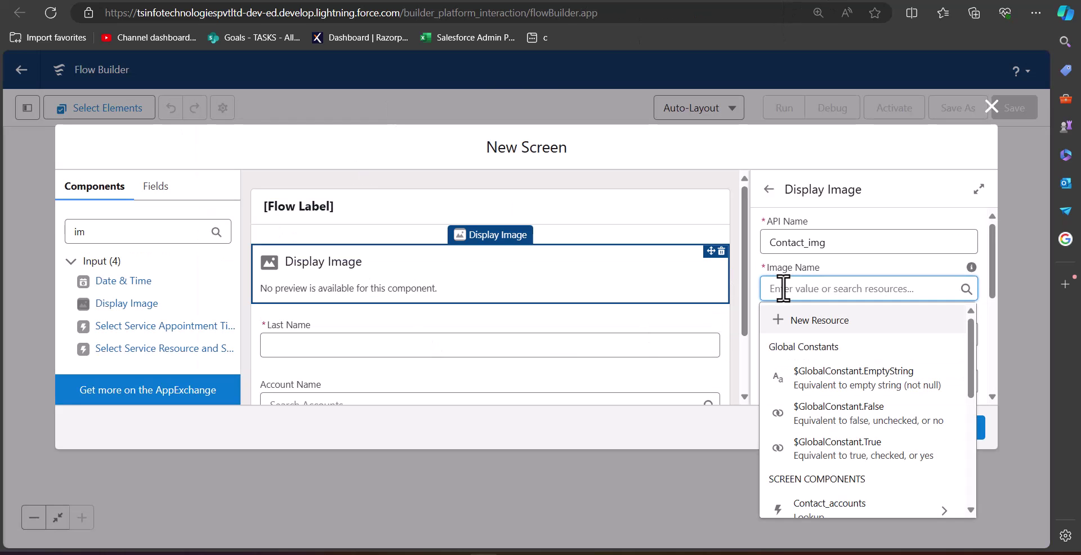
key("ctrl+v")
key("Tab")
left_click(985, 325)
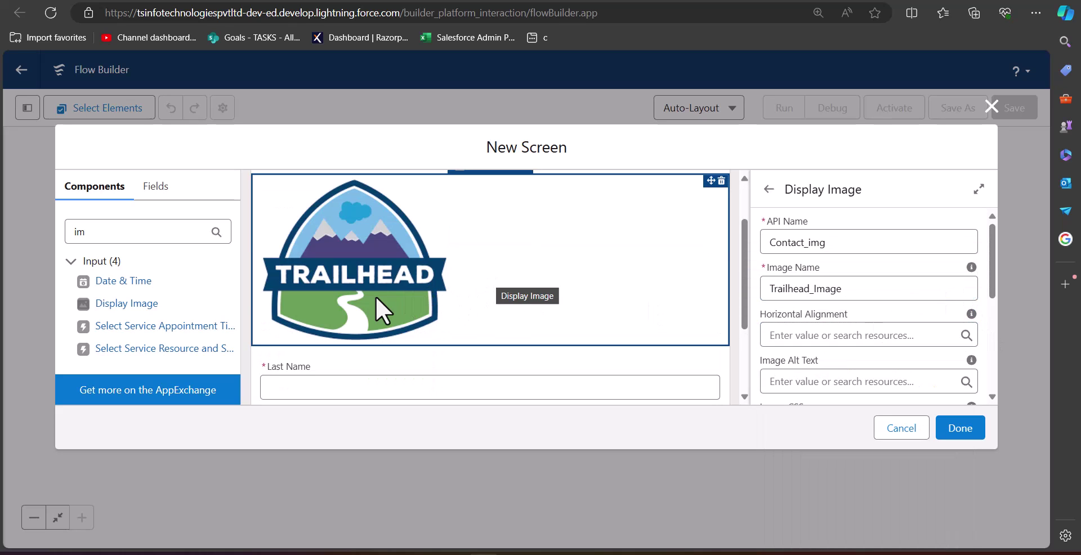
left_click(786, 336)
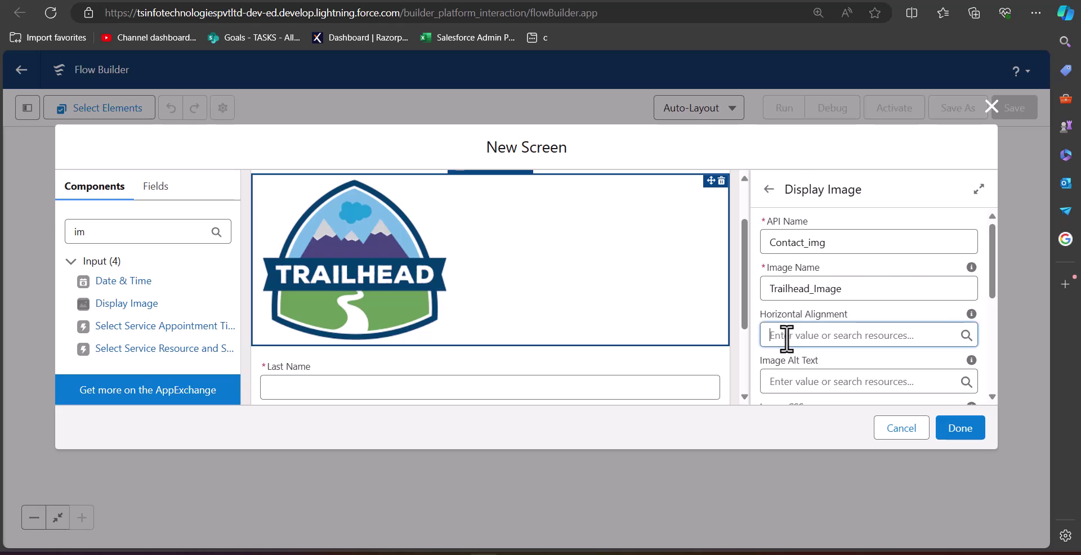
type("Center")
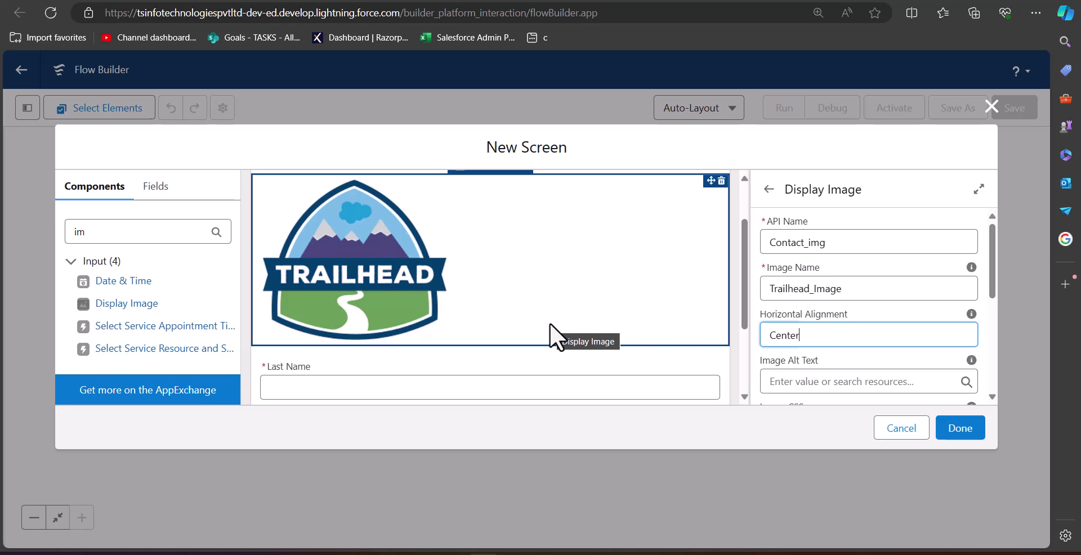
scroll(549, 323, "up", 2)
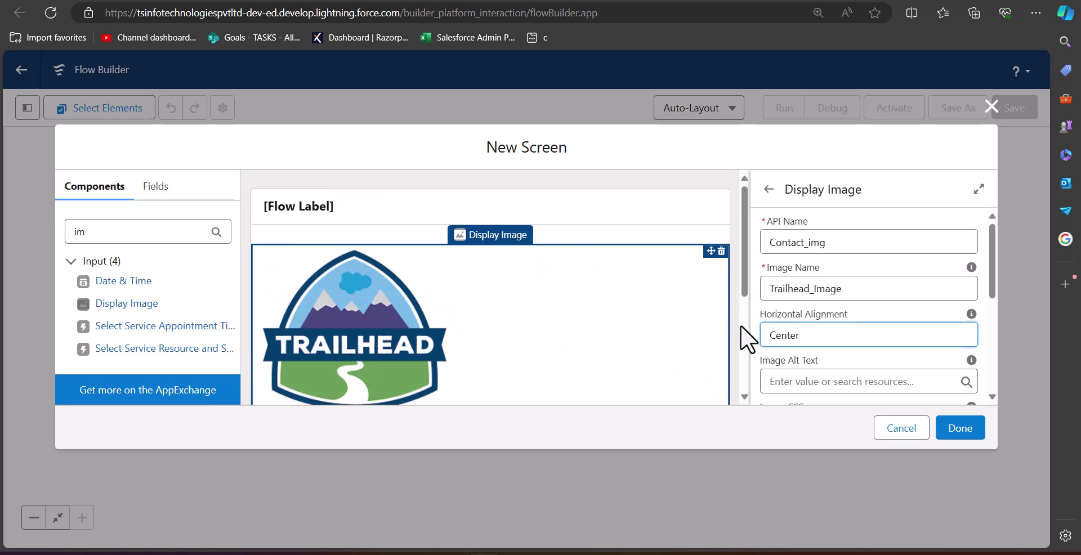
left_click(958, 432)
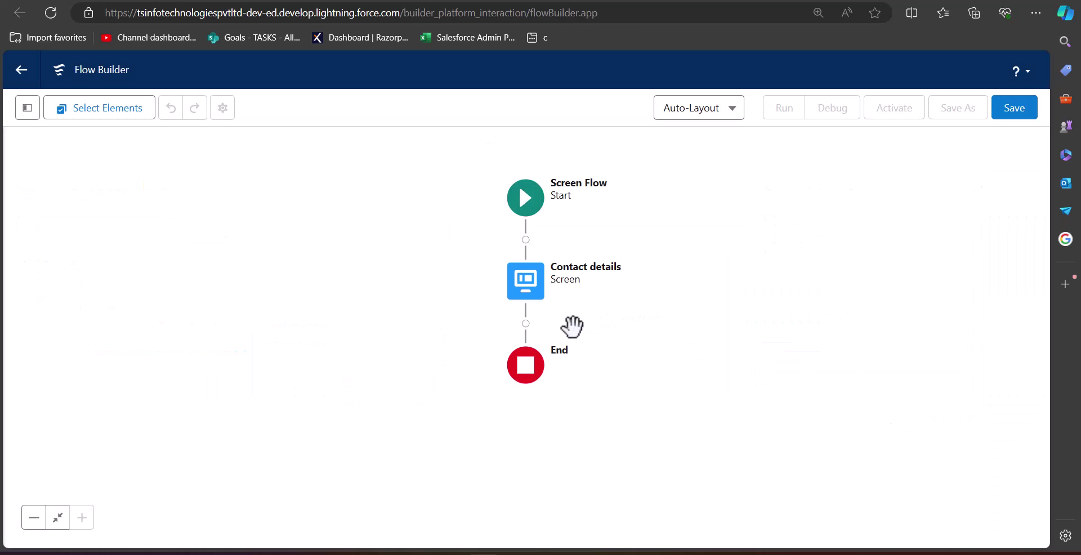
Add a Create Records element 'Create Contacts' using separate resources and literal values.
left_click(525, 324)
left_click_drag(739, 395, 736, 229)
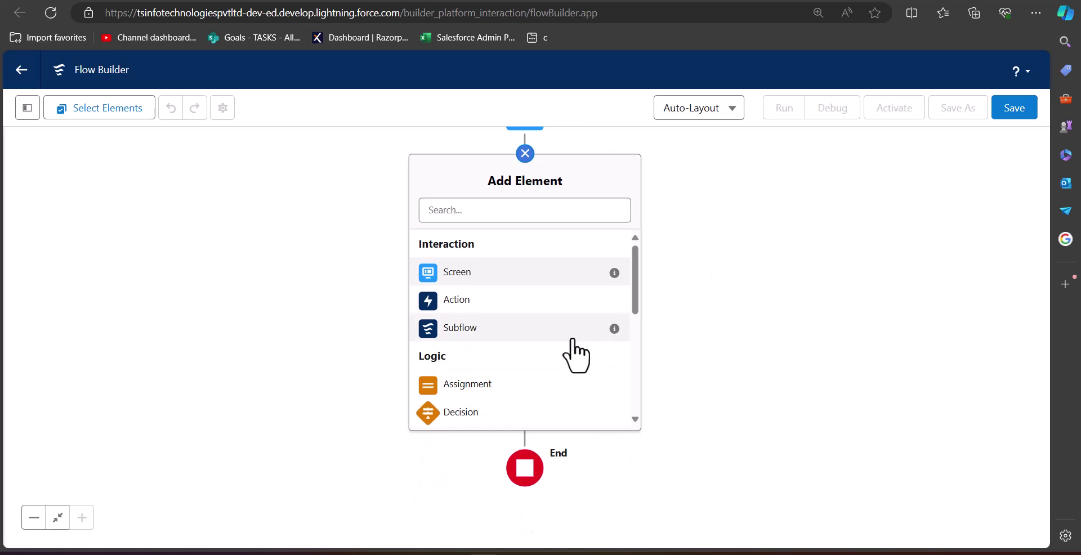
scroll(574, 357, "down", 5)
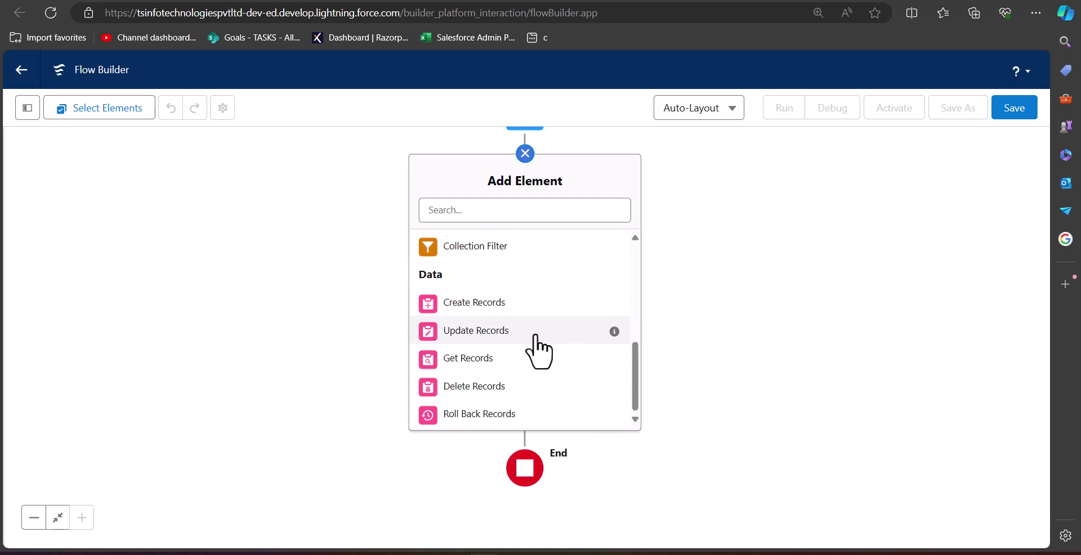
left_click(460, 306)
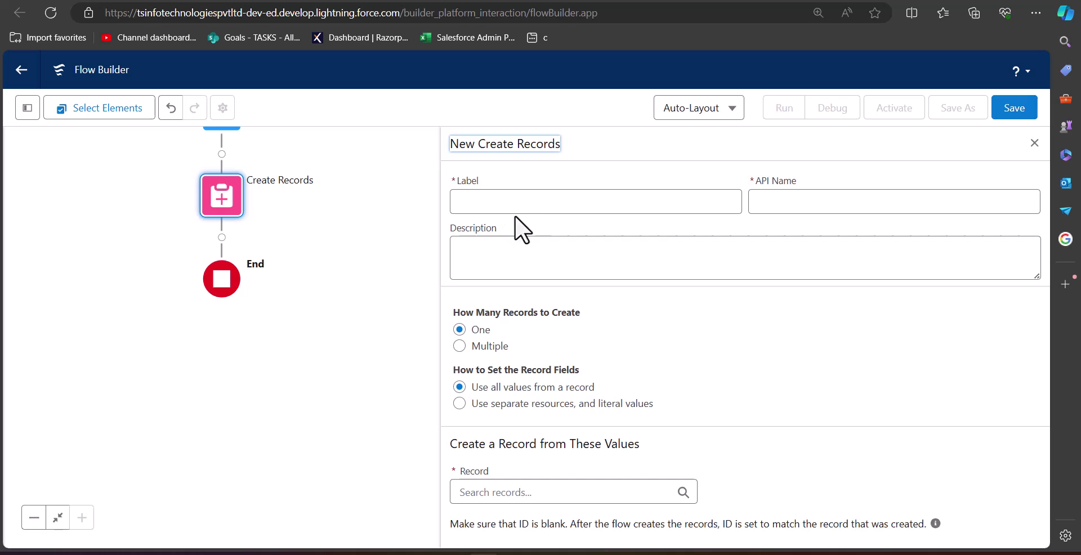
left_click(530, 209)
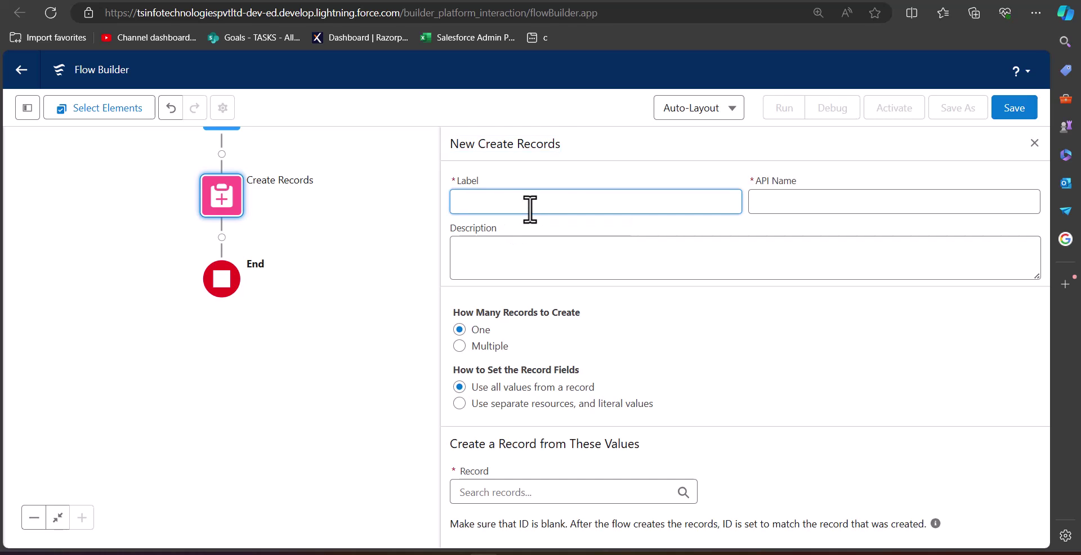
type("Create Contacts")
left_click(811, 205)
left_click(564, 331)
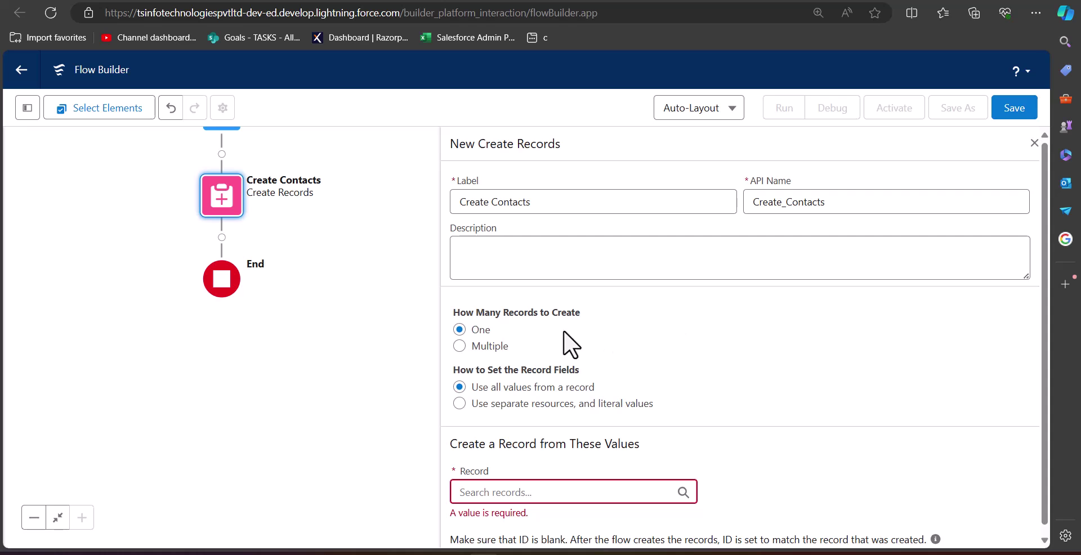
left_click(459, 403)
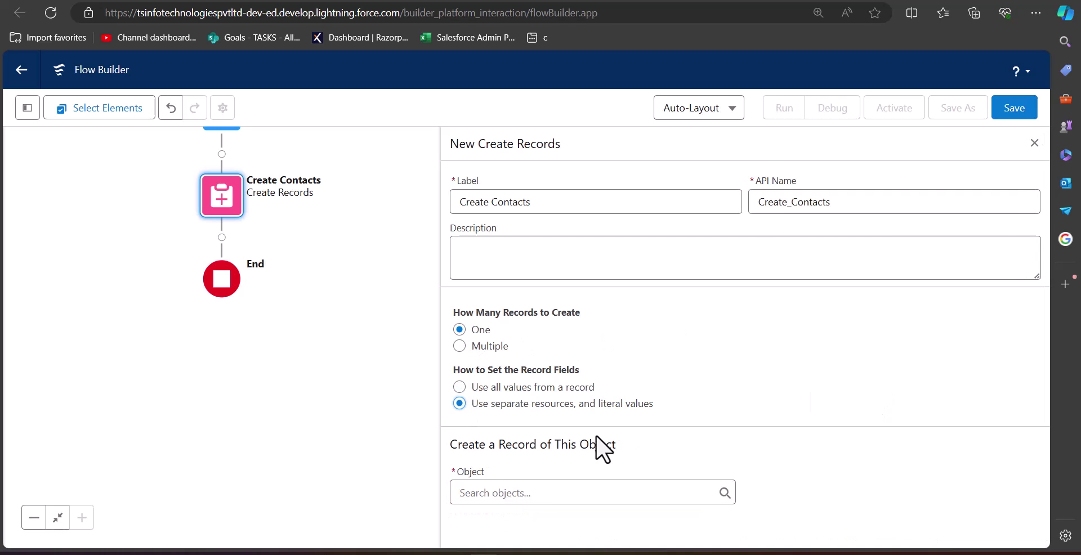
left_click(483, 494)
Create a Contact with AccountId set from Contact_accounts' recordId.
type("Contact")
left_click(475, 451)
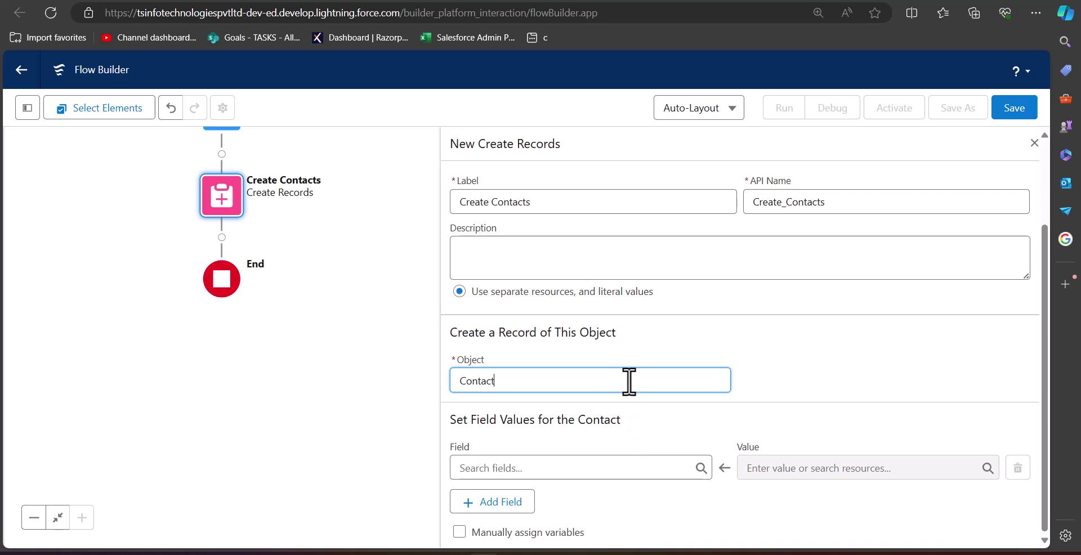
key("Tab")
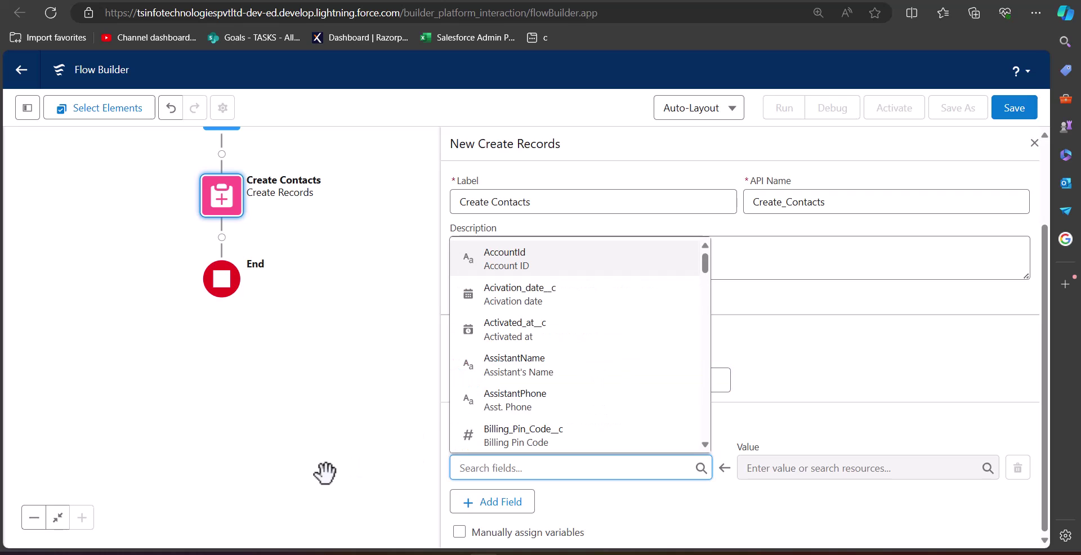
type("Accountid")
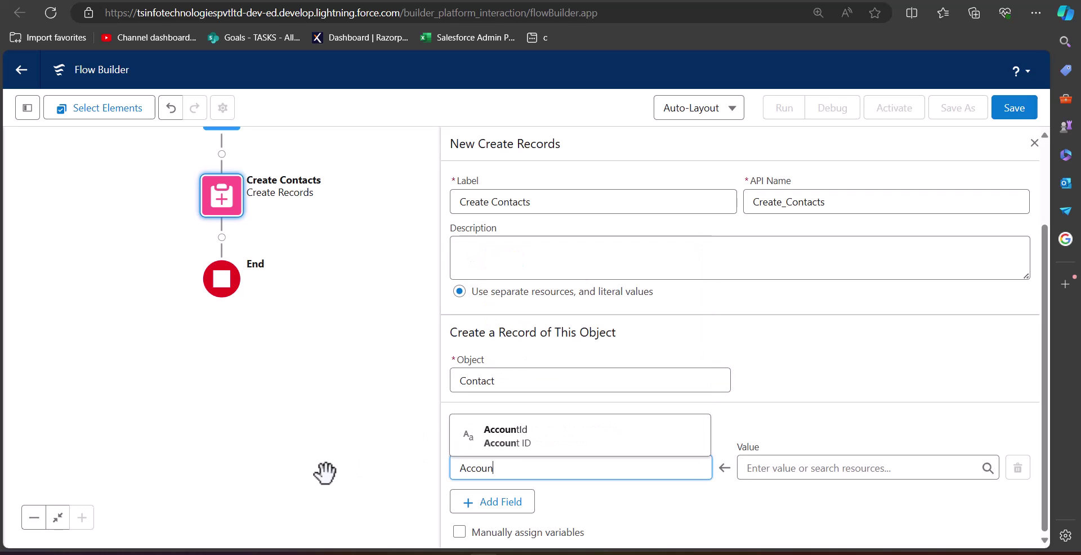
left_click(544, 439)
left_click(743, 468)
type("Contac")
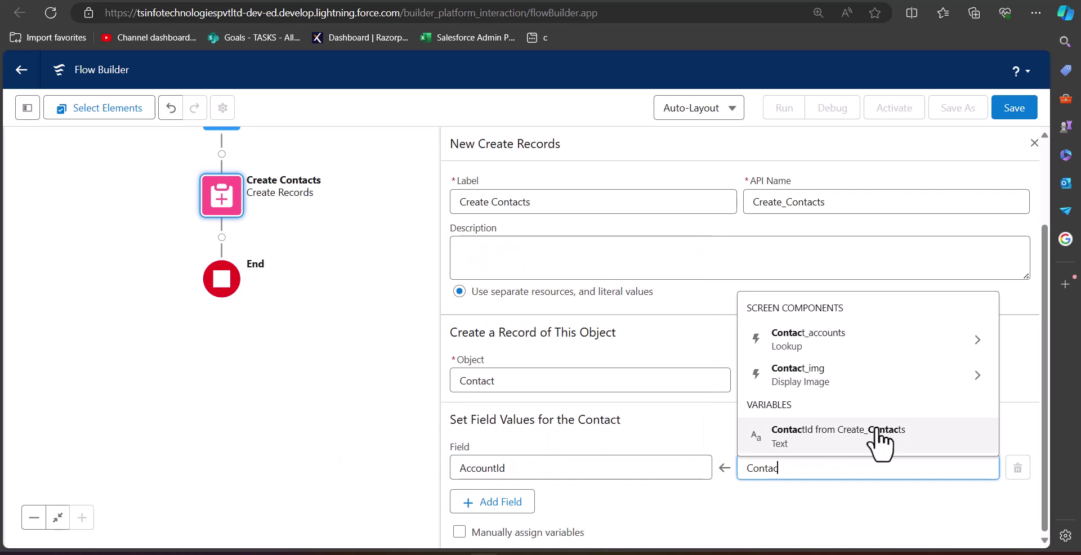
left_click(910, 353)
left_click(834, 393)
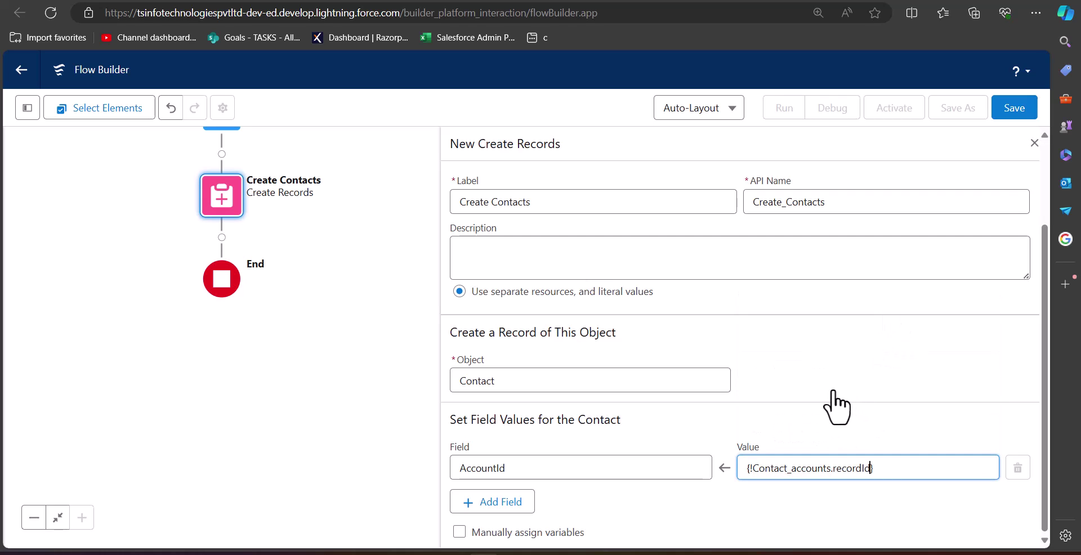
Add a second field mapping LastName to the Last_Name screen input.
left_click(495, 505)
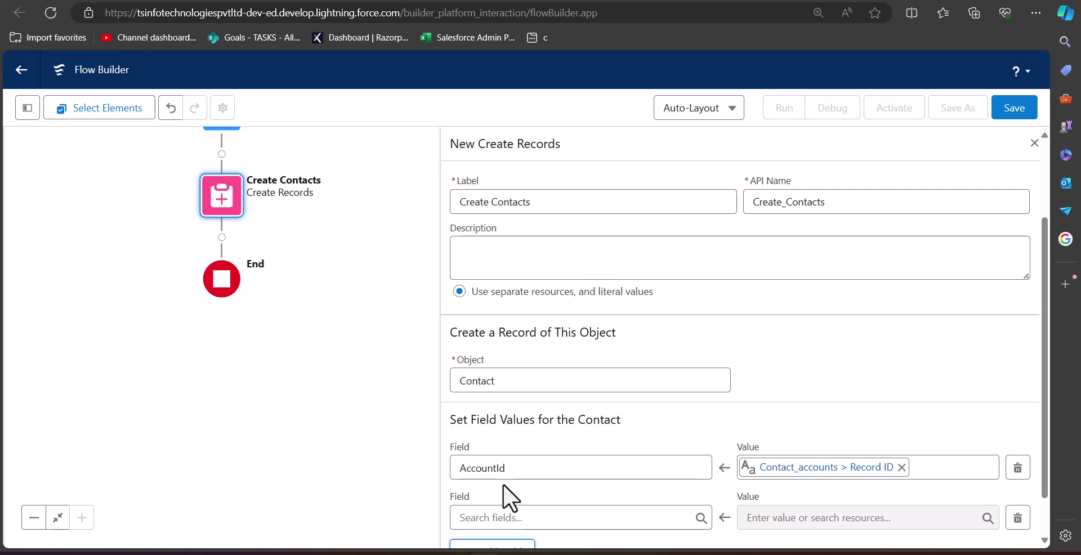
scroll(503, 485, "down", 1)
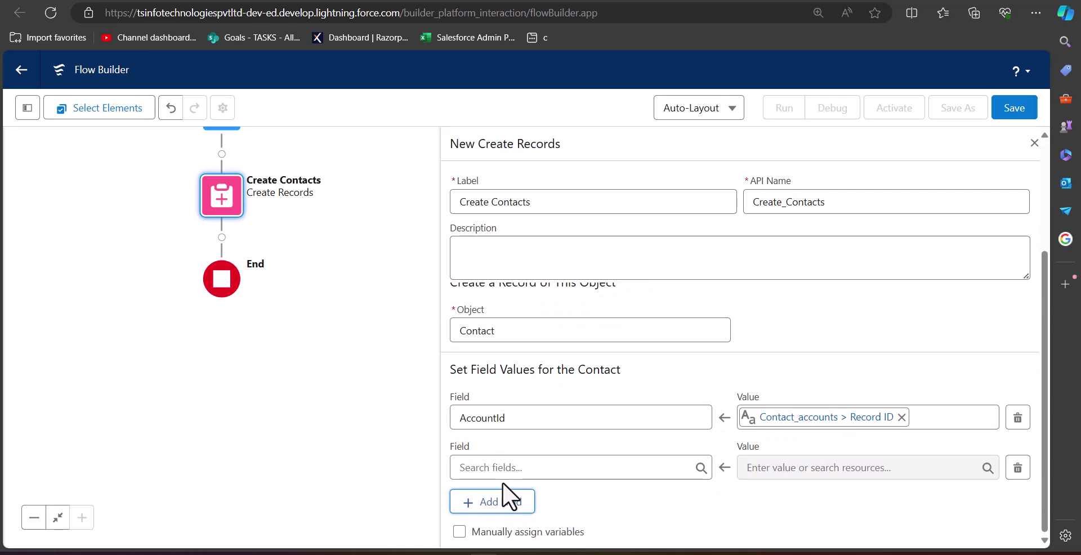
left_click(516, 469)
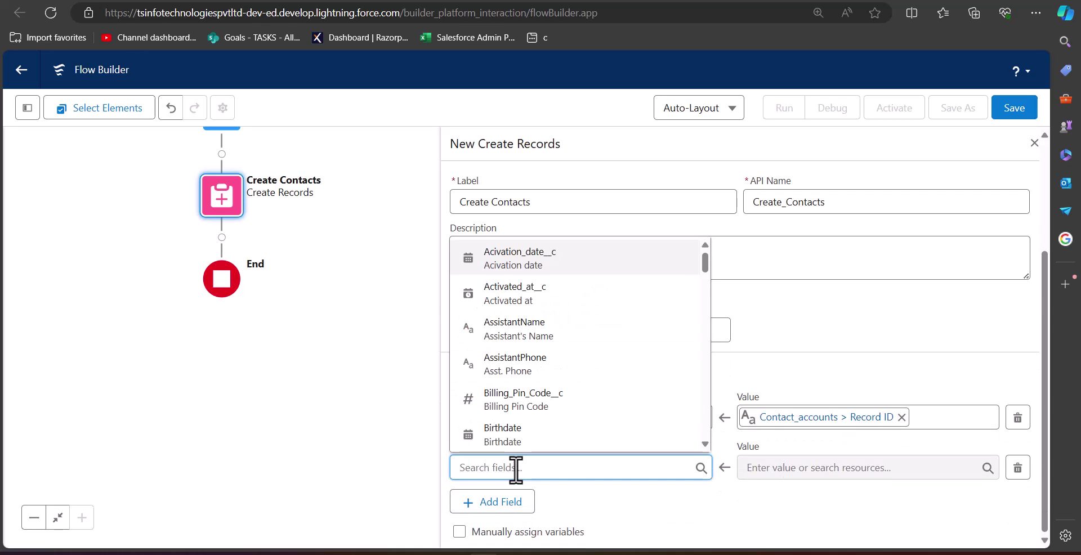
type("Last")
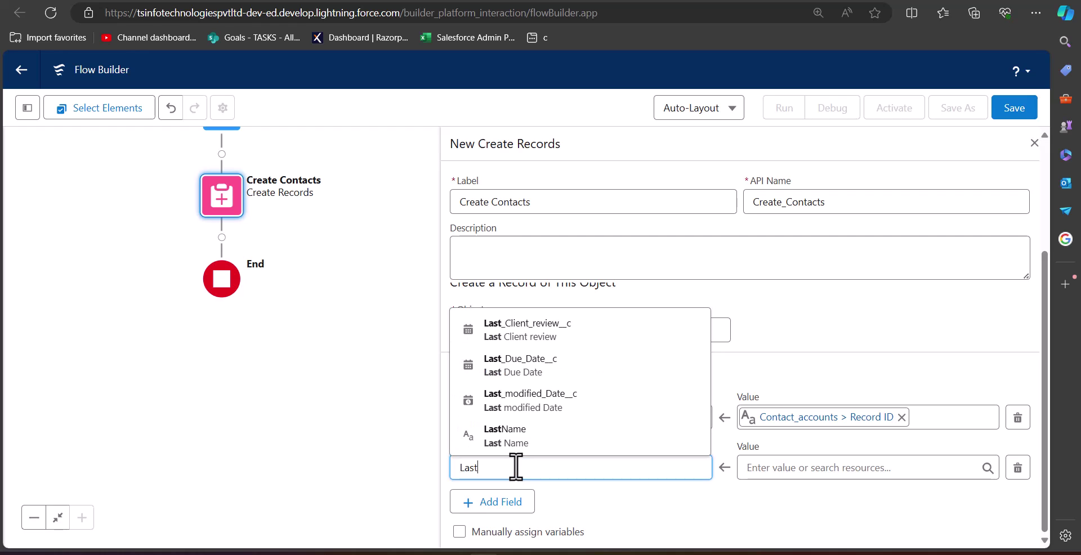
left_click(517, 443)
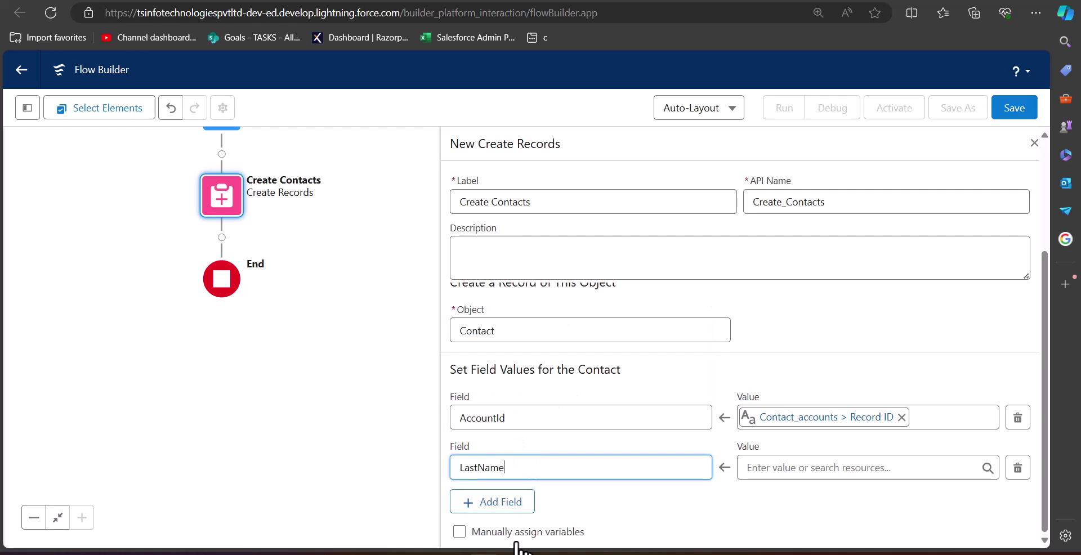
left_click(836, 472)
type("LAs")
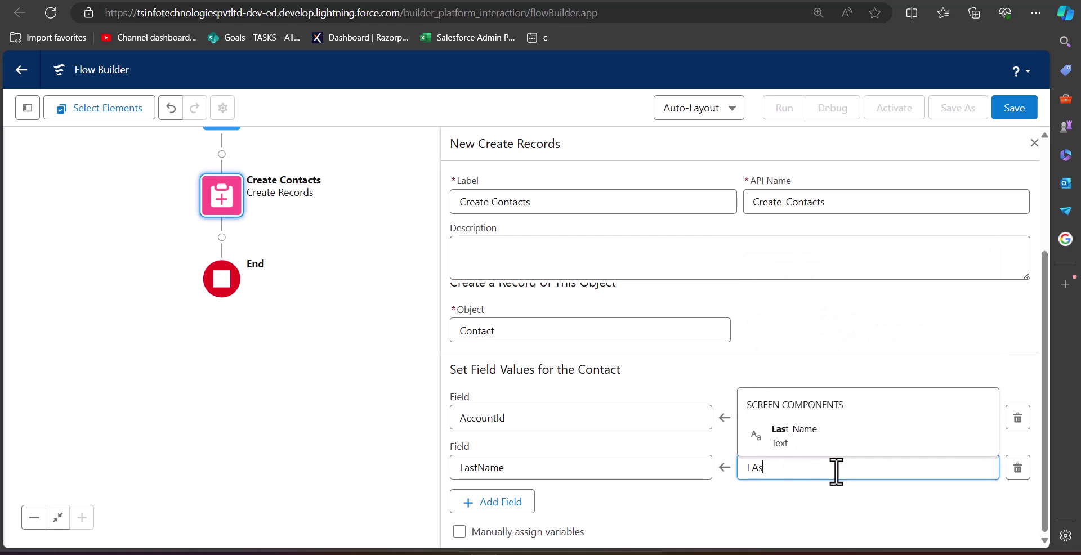
left_click(793, 436)
left_click_drag(316, 338, 387, 421)
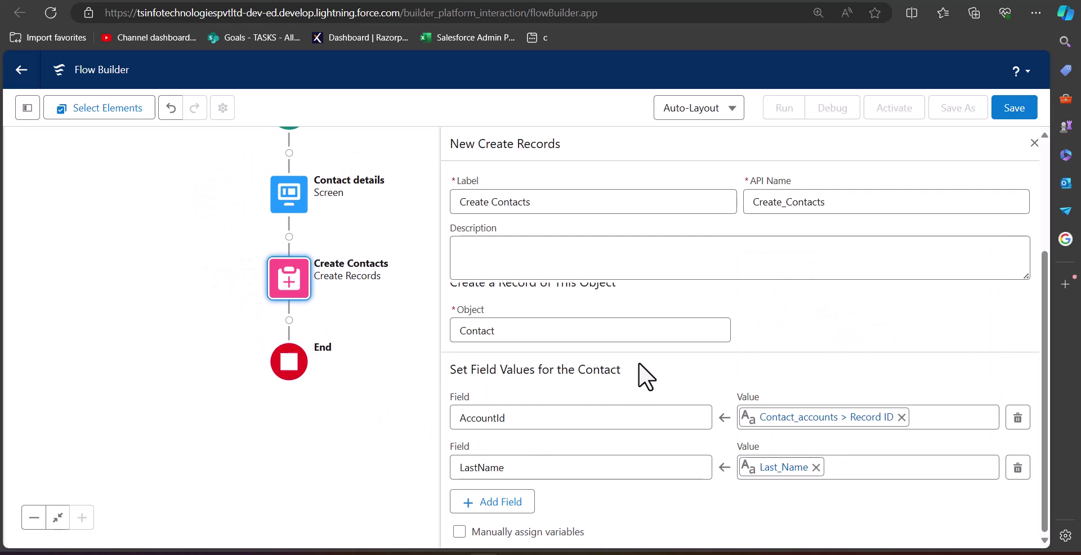
Save the flow as 'Create Contact screen flow' with API name Create_Contact_screen_flow.
left_click(1034, 143)
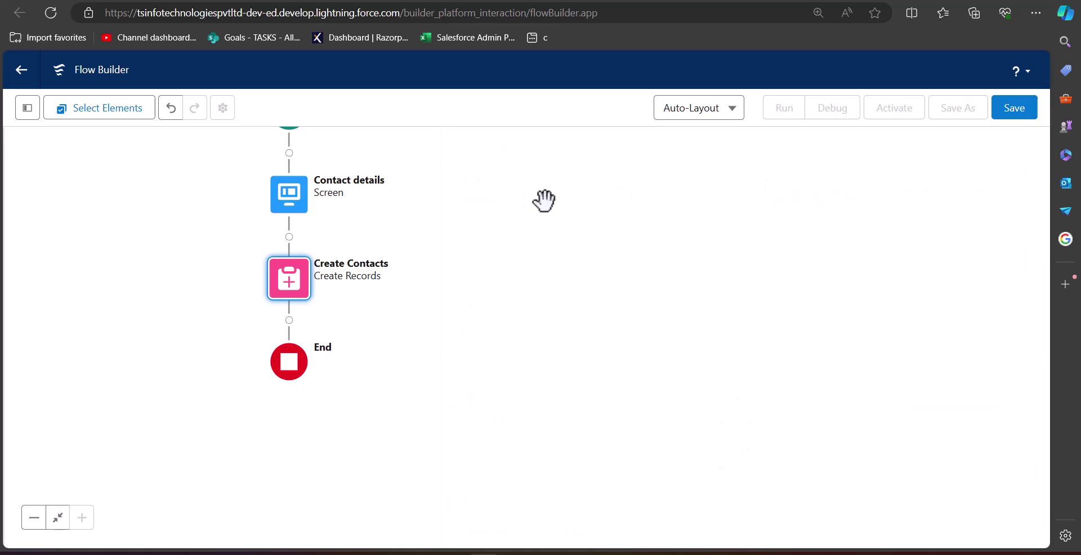
left_click(1009, 115)
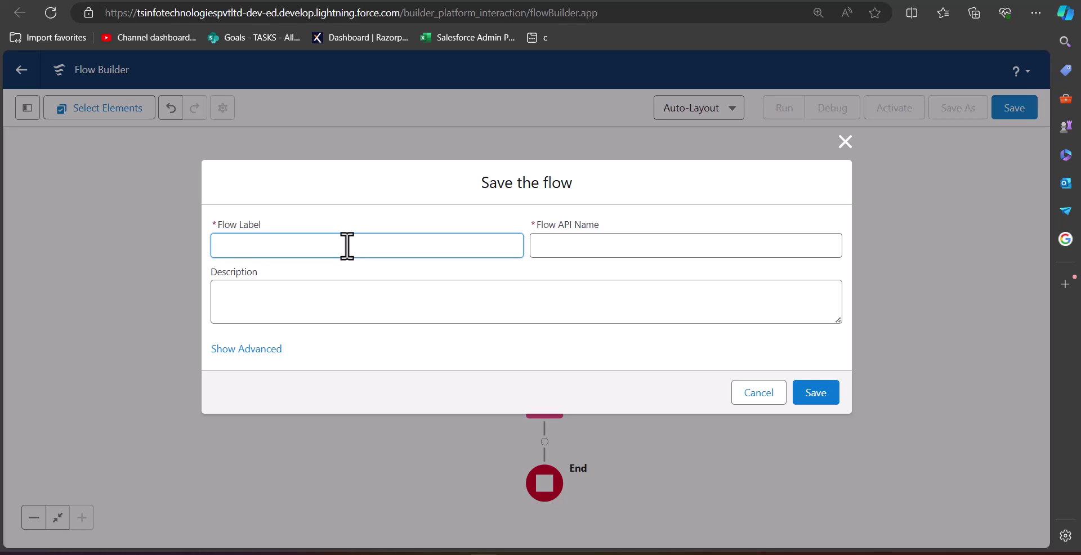
type("Create Contact screen flow")
left_click(582, 247)
left_click(579, 307)
left_click(827, 394)
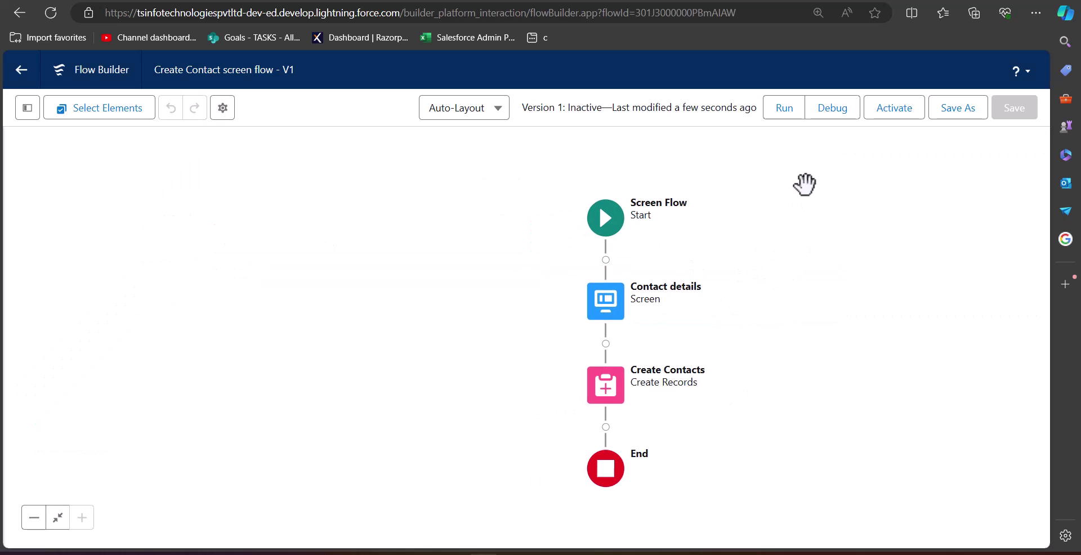
Debug-run the Create Contact screen flow with default debug options.
left_click(831, 119)
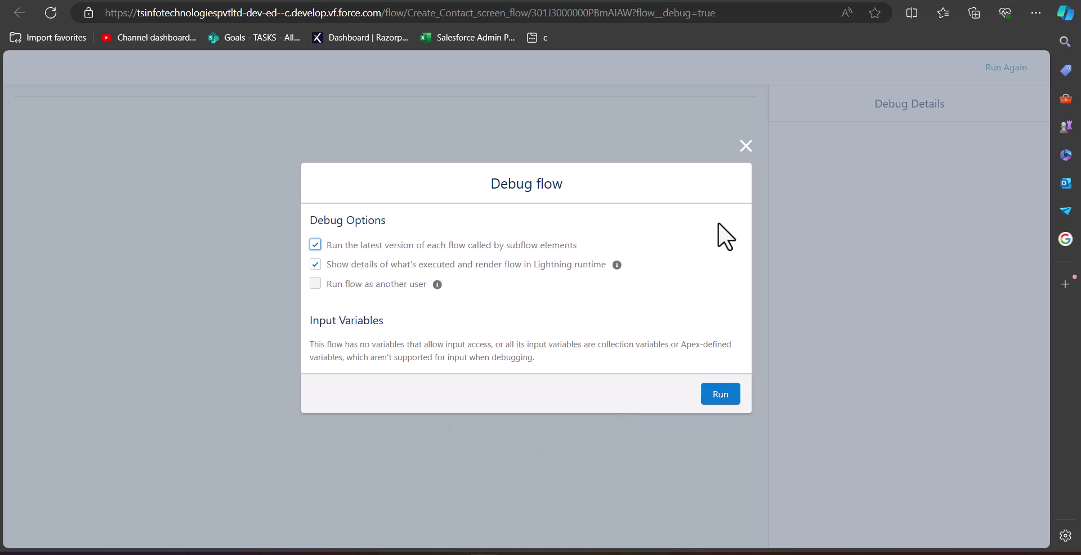
left_click(732, 396)
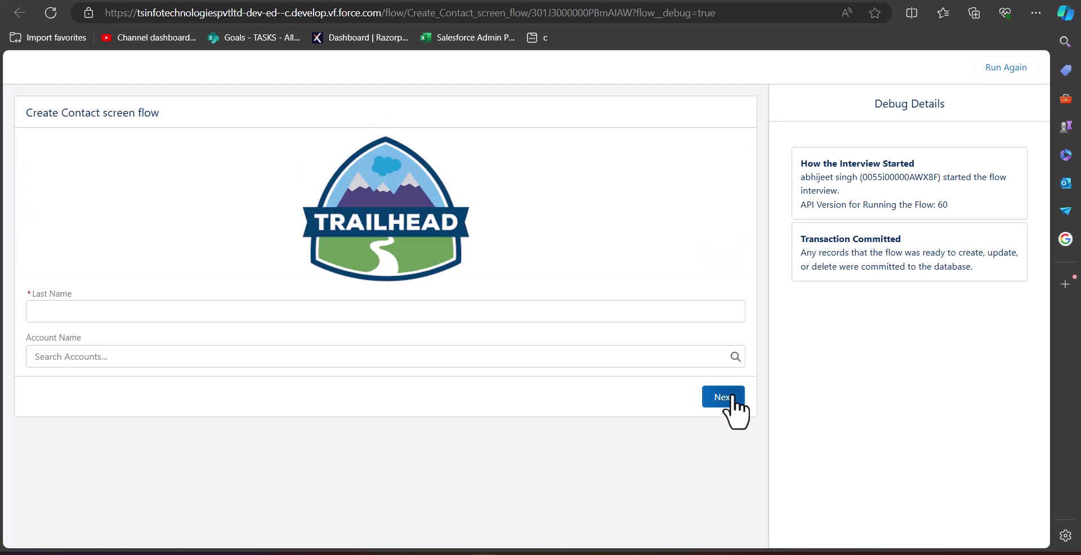